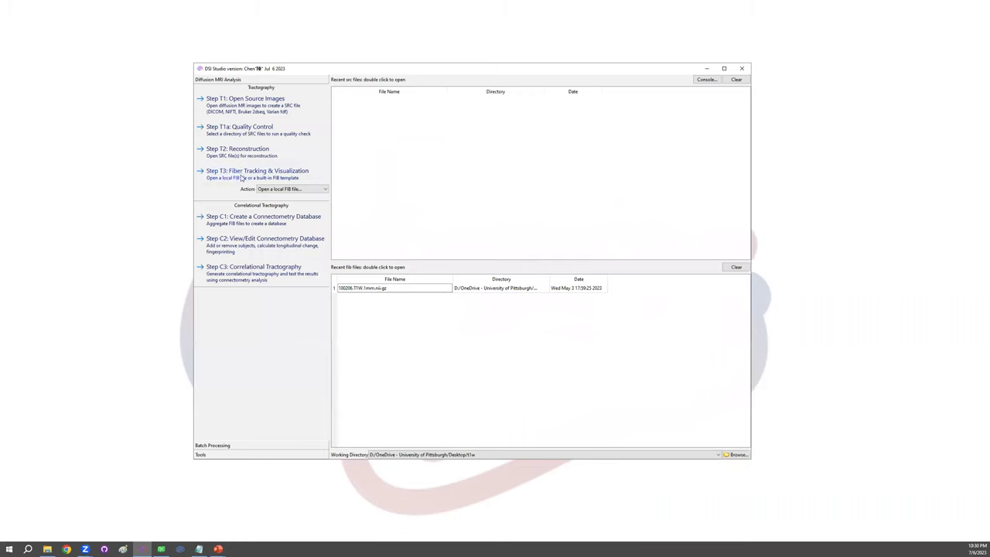
Step: Open the local T1-weighted image 100206.T1W.1mm.nii.gz for fiber tracking and visualization, using the image files filter
left_click(251, 177)
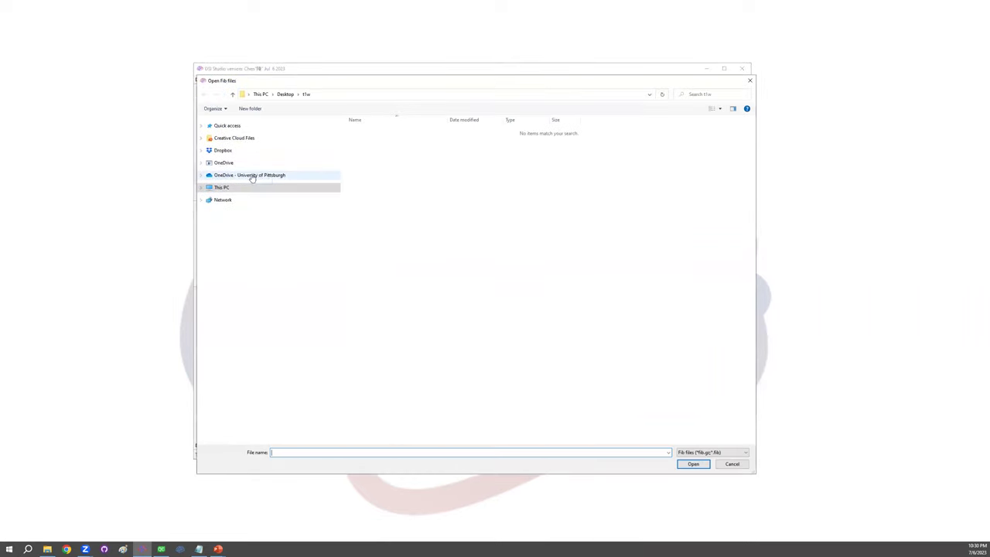
left_click(724, 454)
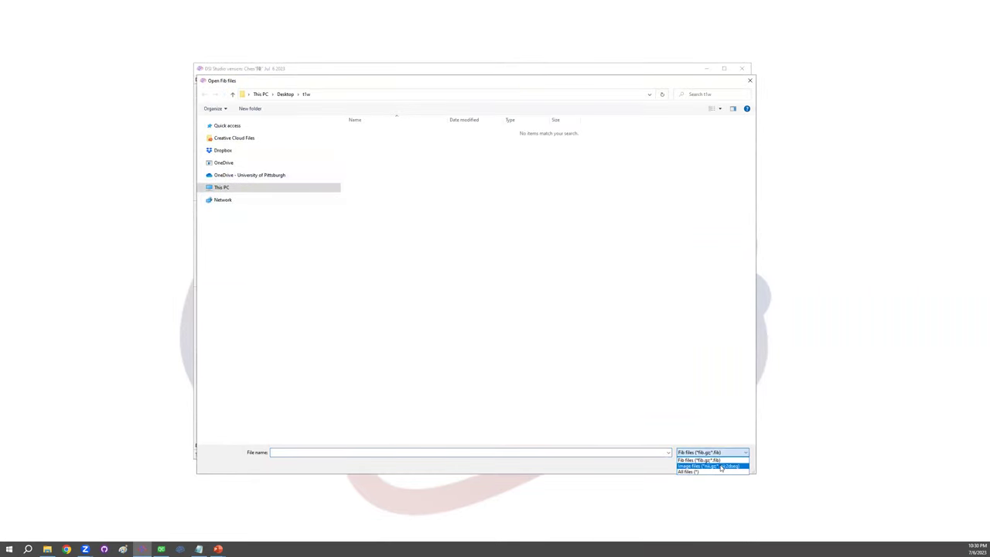
left_click(721, 466)
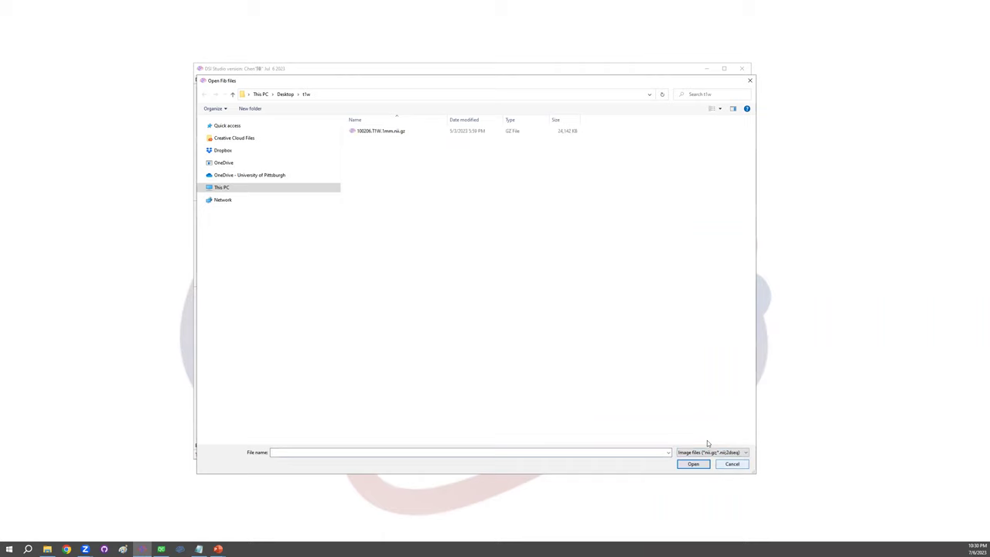
left_click(387, 131)
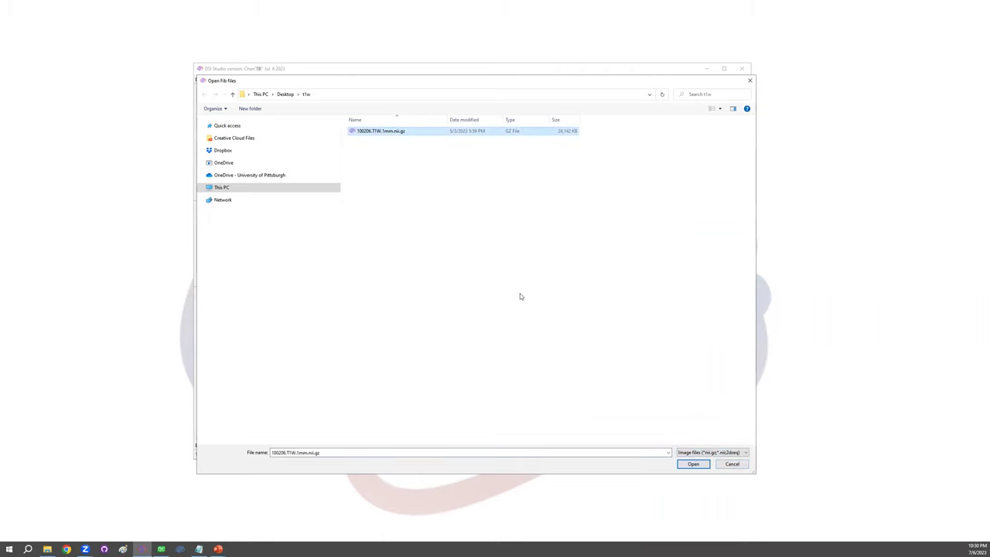
left_click(693, 464)
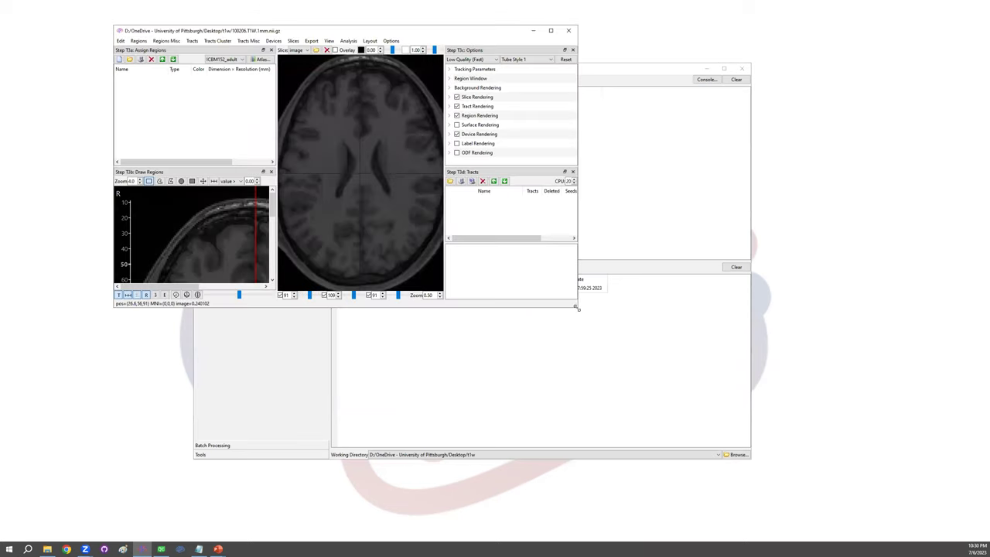
Step: Maximize the image viewer window and widen the region list and 2D slice area to show the full head width
left_click_drag(576, 307, 925, 514)
left_click_drag(610, 258, 780, 86)
left_click(900, 33)
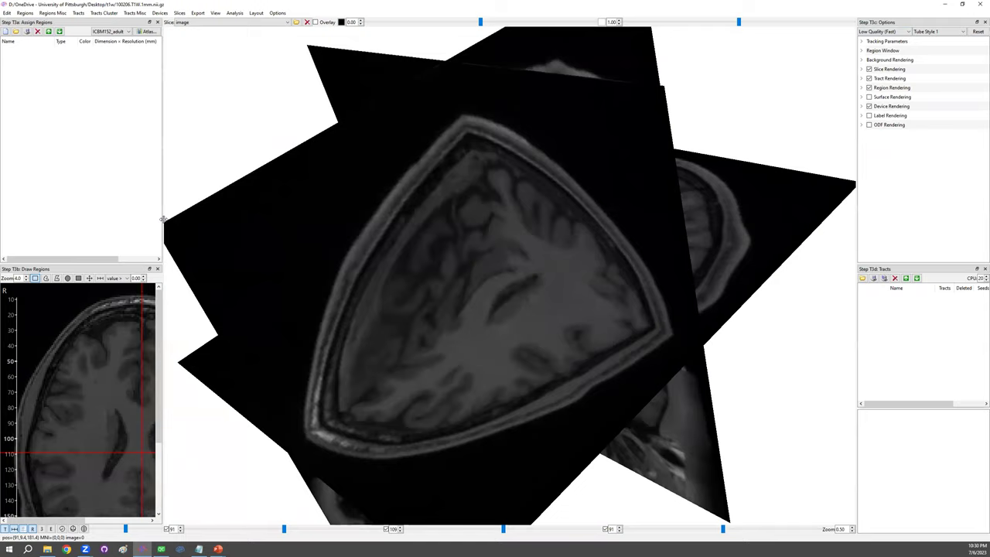
left_click_drag(163, 220, 295, 220)
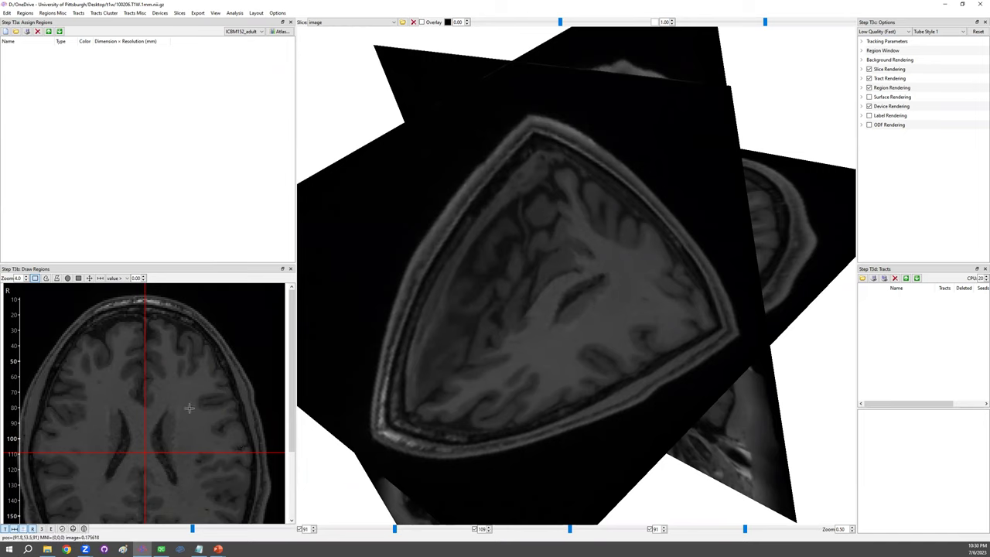
Step: Move the sagittal and coronal slices to position 127 each, hiding and restoring the sagittal slice in between
mouse_move(665, 215)
left_mouse_down()
mouse_move(693, 194)
mouse_move(678, 206)
left_mouse_up()
scroll(606, 341, "down", 3)
scroll(543, 413, "up", 1)
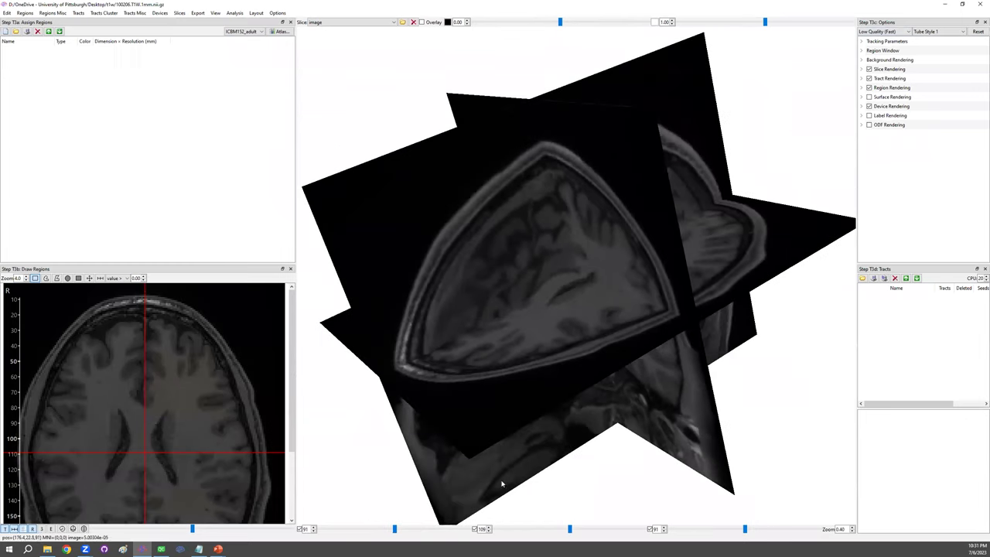
left_click_drag(393, 532, 424, 531)
left_click(301, 531)
left_click(300, 531)
left_click(301, 531)
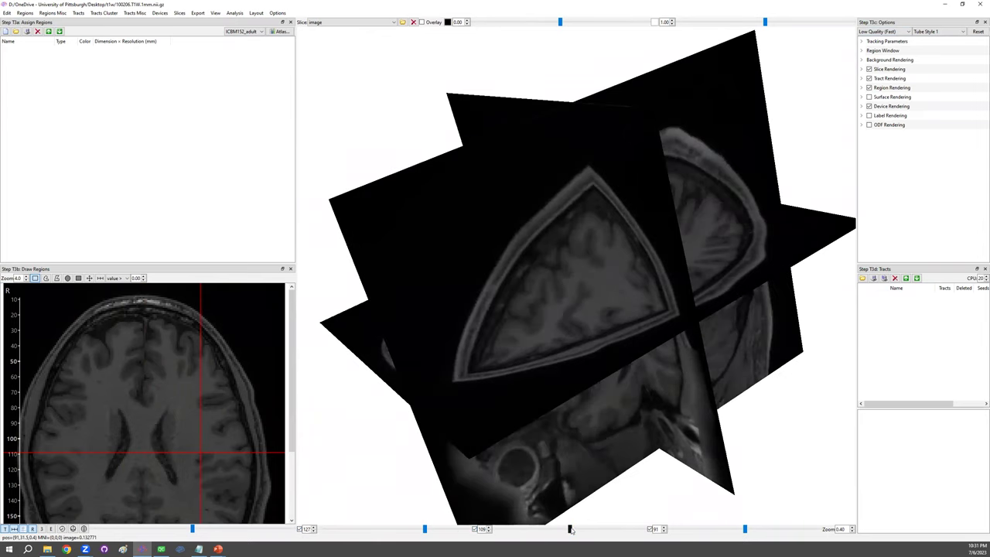
left_click_drag(570, 529, 586, 529)
Step: Brighten the slice contrast by setting the intensity maximum to 0.42 and the minimum to -0.01
left_click_drag(696, 305, 809, 41)
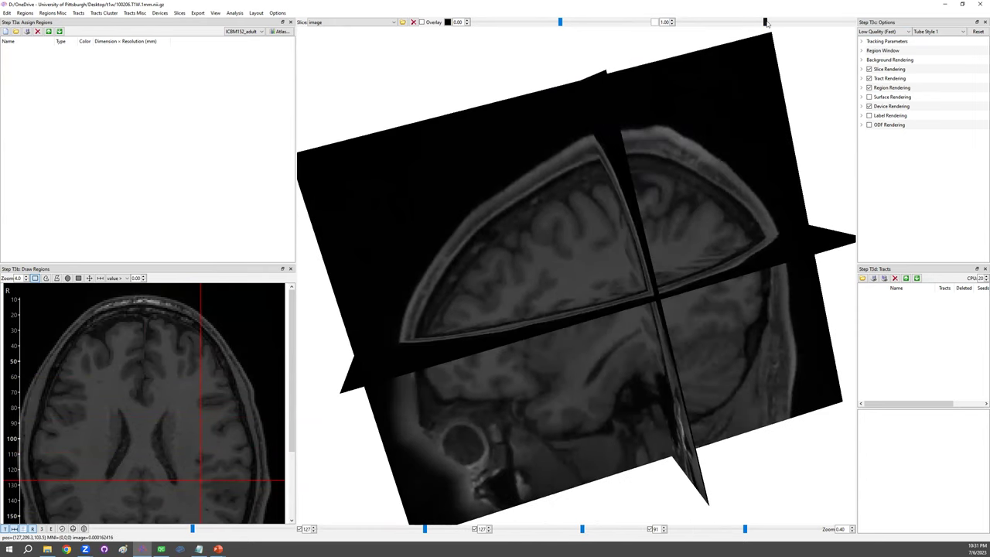
left_click_drag(765, 24, 713, 24)
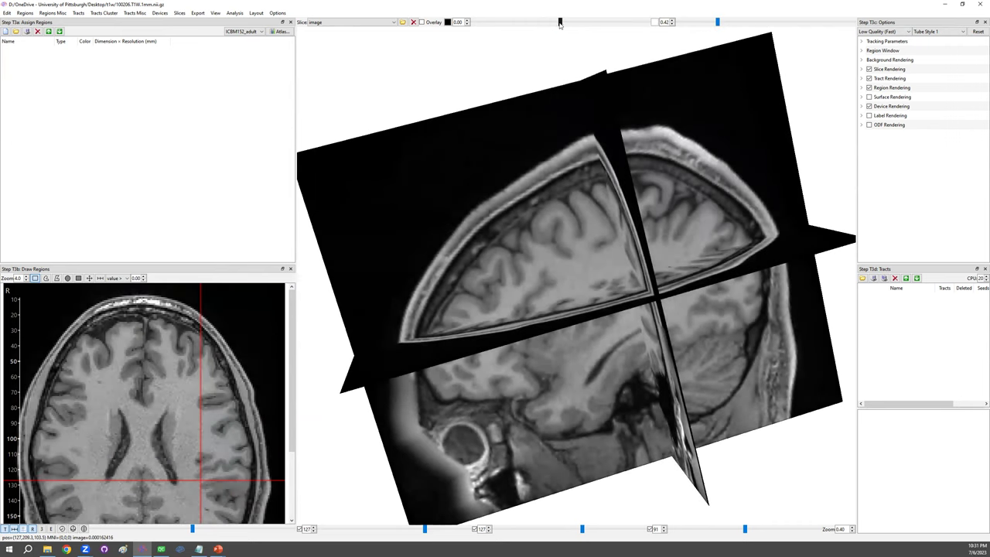
mouse_move(560, 24)
left_mouse_down()
mouse_move(540, 25)
mouse_move(562, 24)
left_mouse_up()
Step: Step the sagittal slice back and forth through the 3D volume, stopping at position 112
left_click_drag(543, 301, 603, 309)
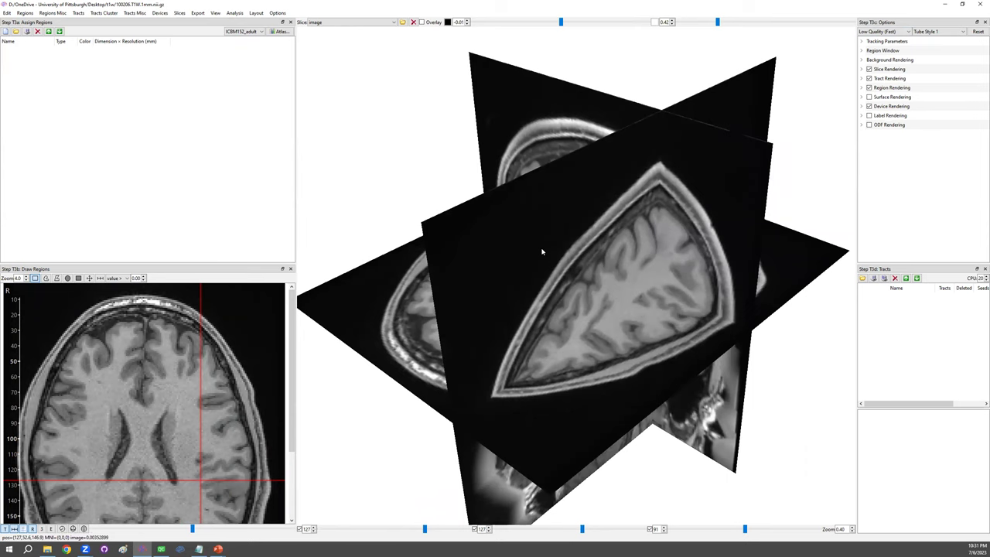
key("q")
key("q")
key("q")
key("a")
key("a")
key("a")
key("a")
key("a")
key("a")
key("a")
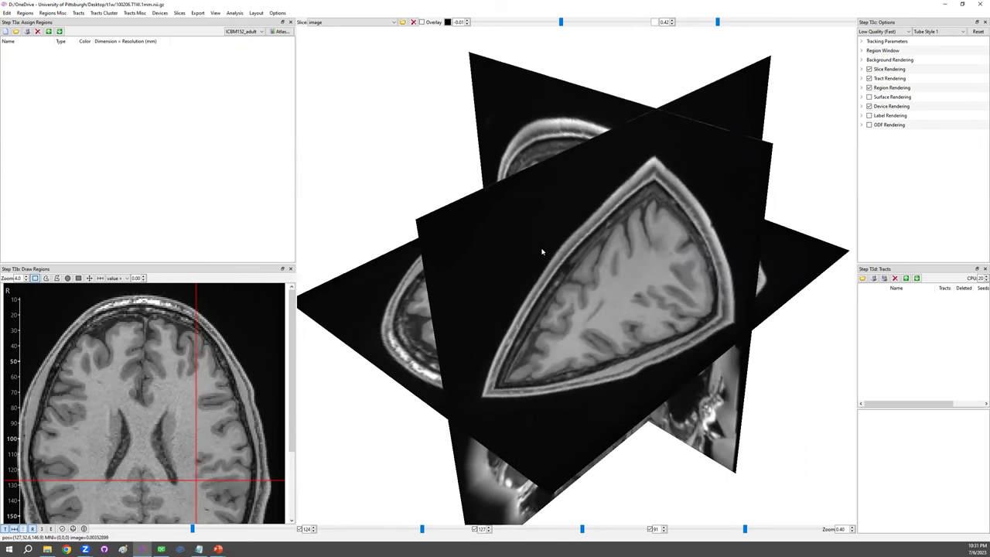
key("a")
key("a")
key("a")
key("a")
key("a")
key("a")
key("a")
key("a")
key("a")
key("a")
key("a")
key("a")
key("a")
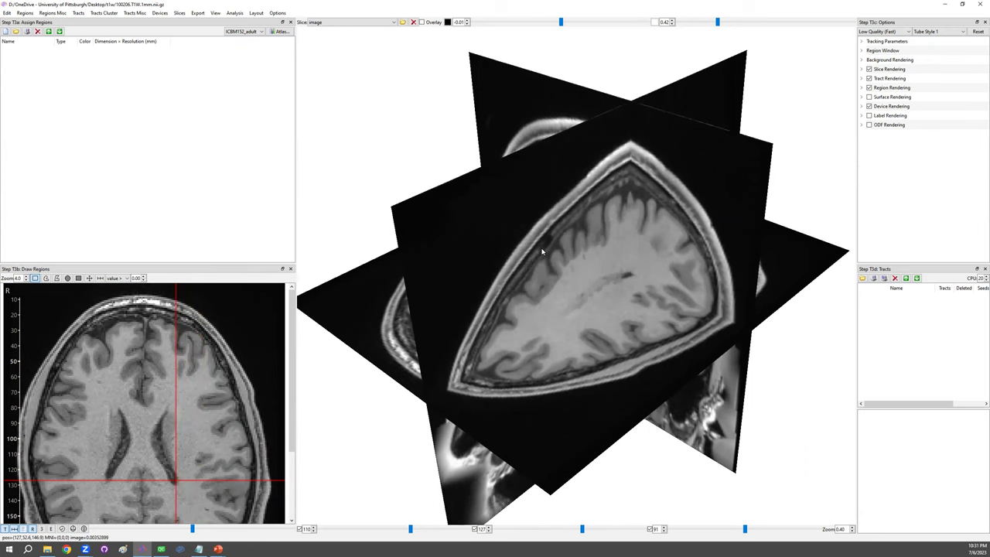
key("q")
key("q")
key("q")
key("a")
Step: Step the coronal slice forward to position 131
key("w")
key("w")
key("w")
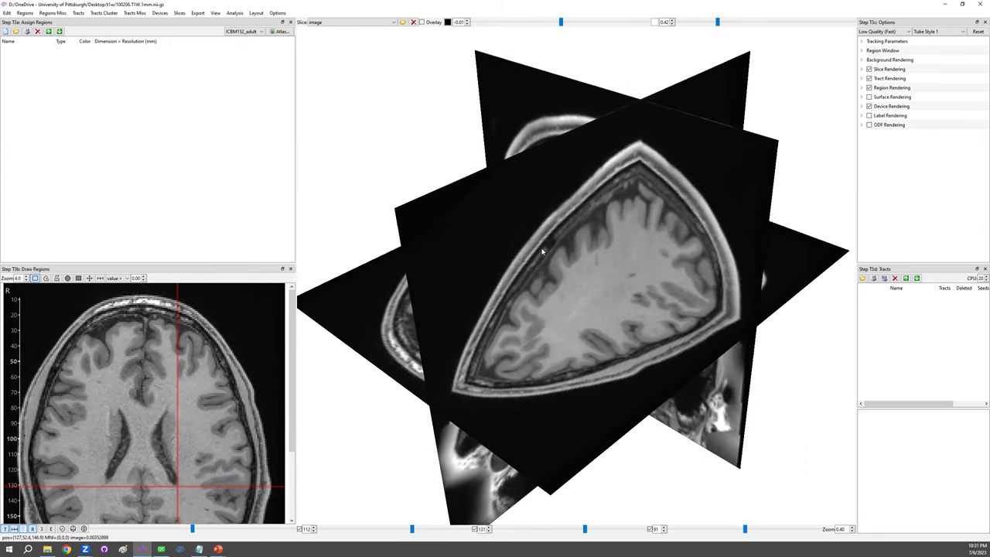
key("w")
Step: Step the axial slice up and down through the volume, stopping at position 90
key("e")
key("e")
key("e")
key("e")
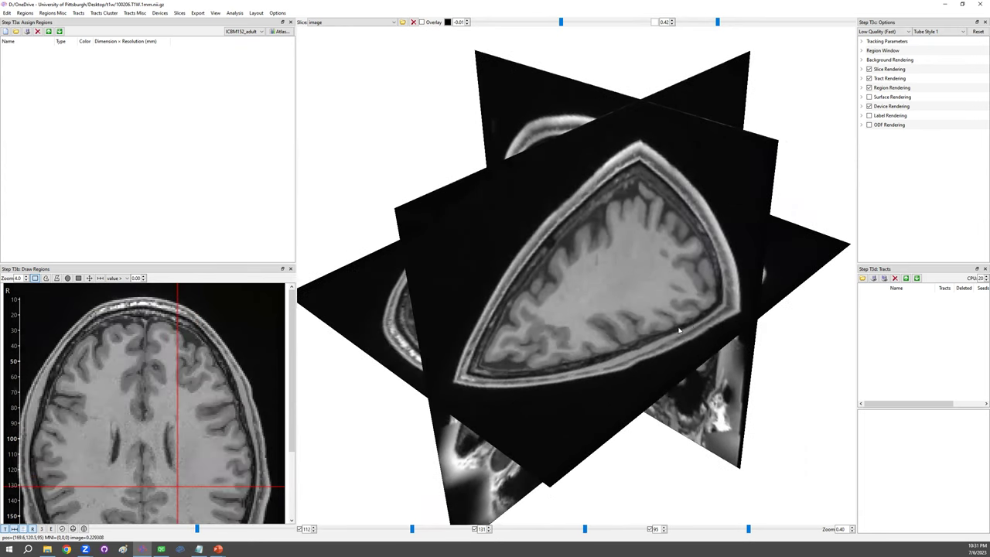
key("d")
key("d")
key("d")
key("d")
key("d")
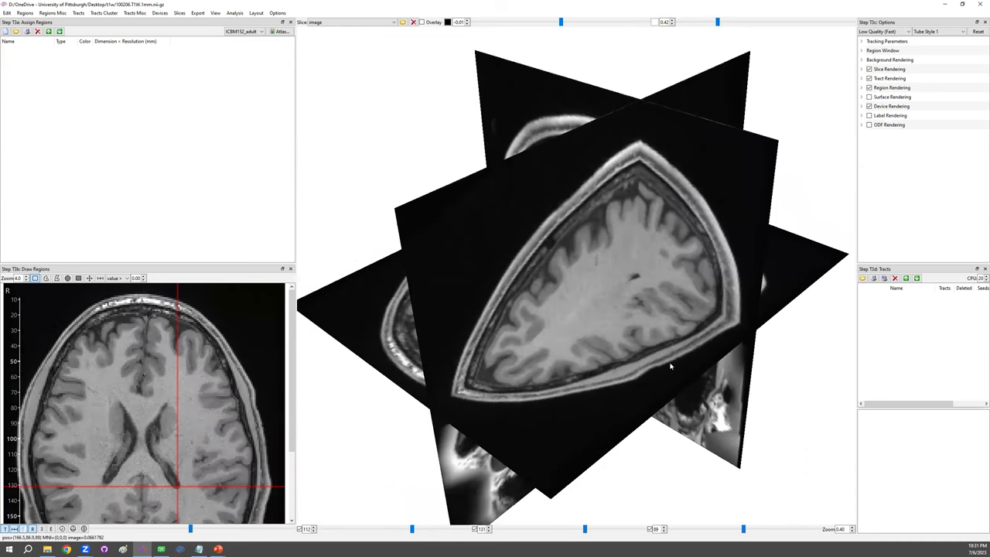
key("d")
key("e")
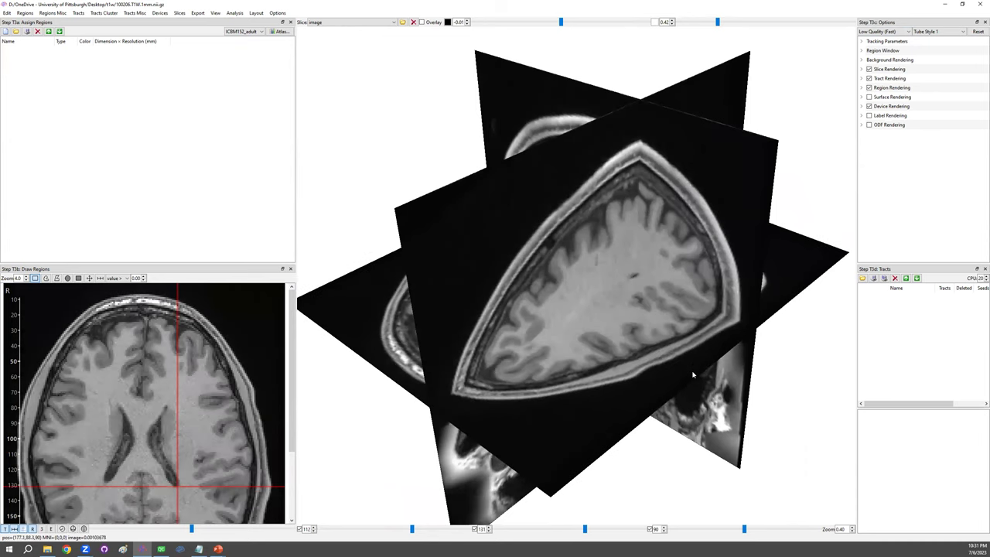
Step: Examine the volume in the sagittal, coronal and axial views, ending on the axial view
left_click_drag(684, 356, 628, 349)
key("z")
key("c")
key("ctrl+l")
key("ctrl+s")
key("ctrl+a")
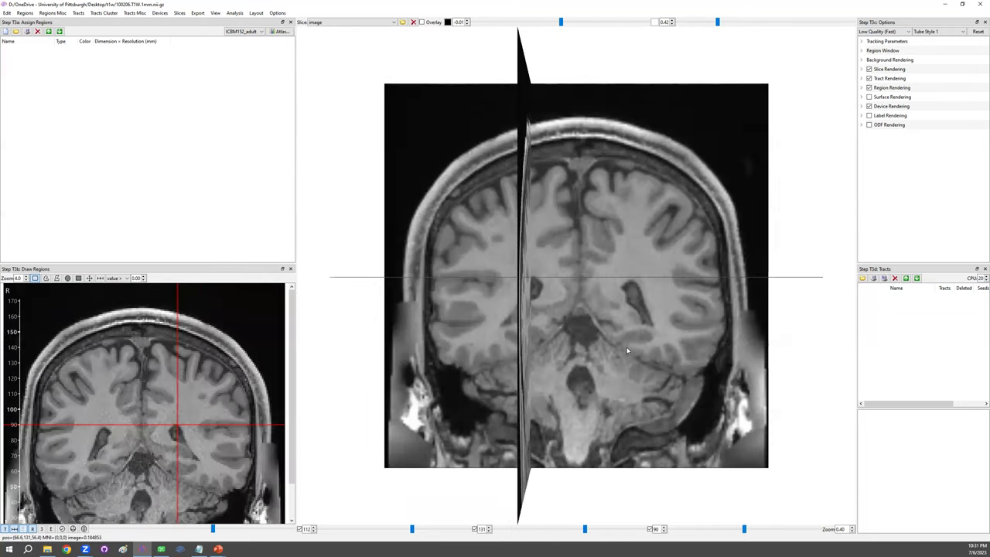
key("z")
key("x")
key("c")
key("z")
key("x")
key("c")
key("ctrl+p")
key("ctrl+i")
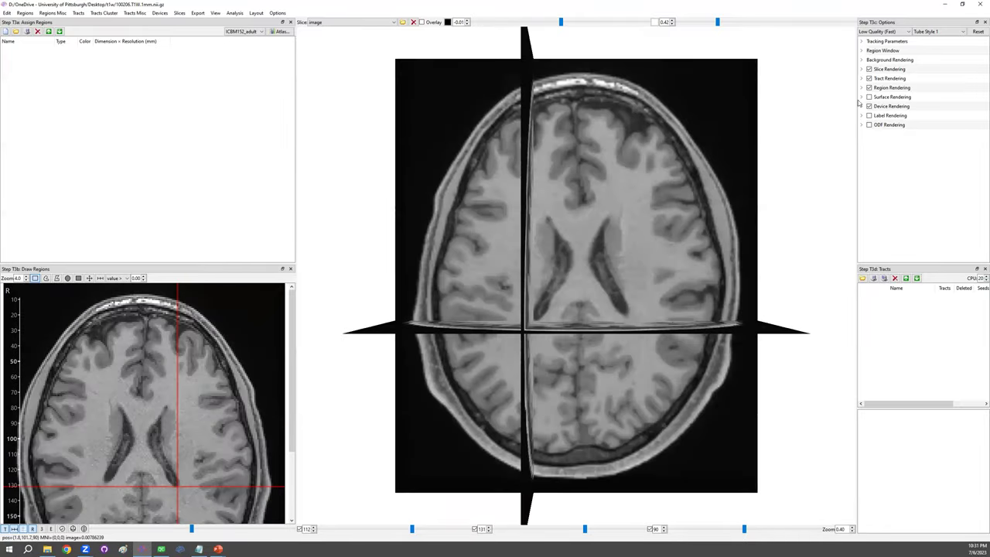
Step: Try the Neurology orientation convention for the region window and restore Radiology
left_click(863, 50)
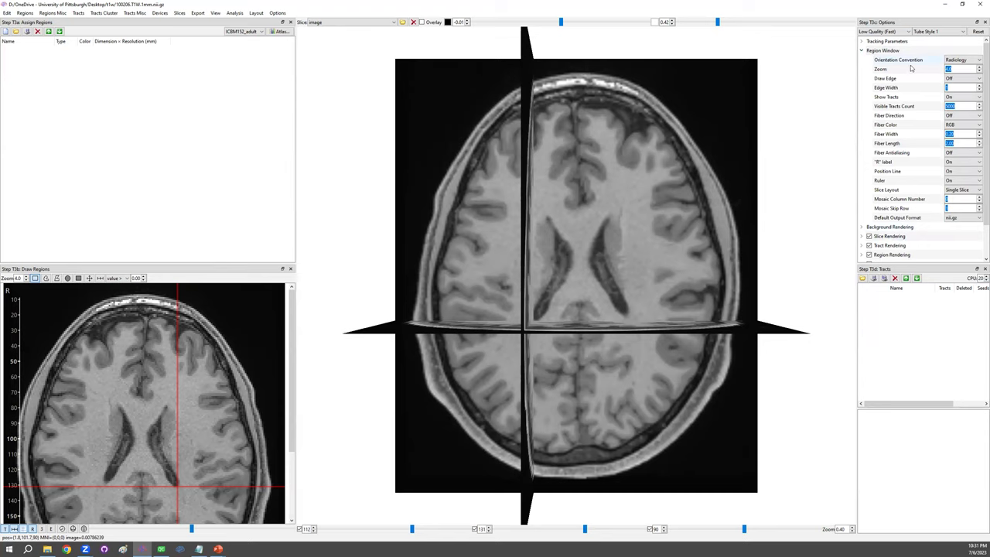
left_click(958, 61)
left_click(957, 75)
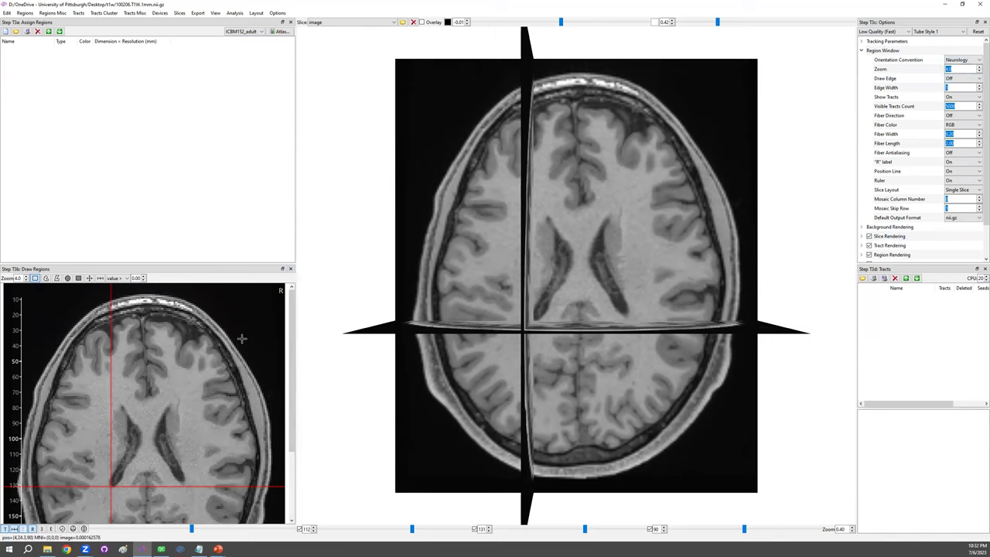
left_click(959, 61)
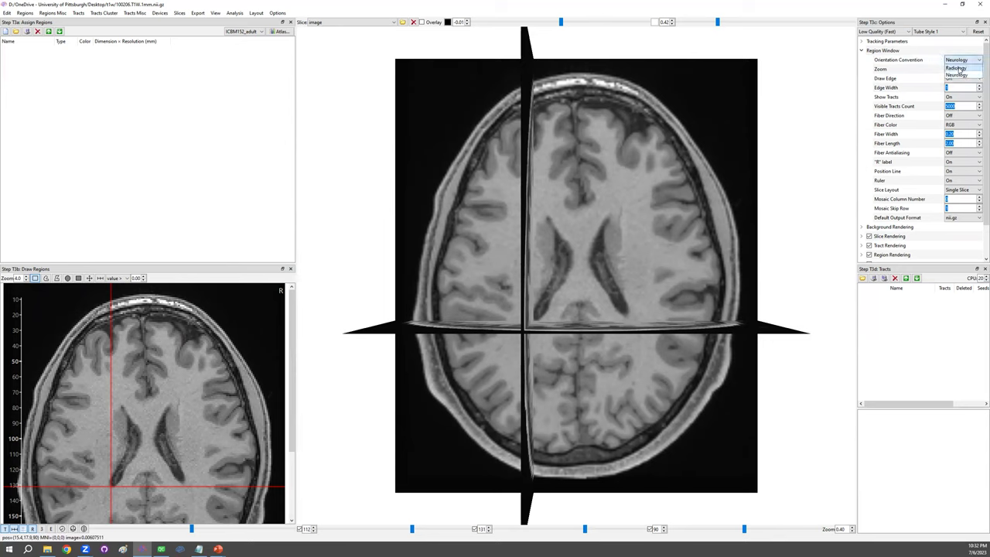
left_click(956, 79)
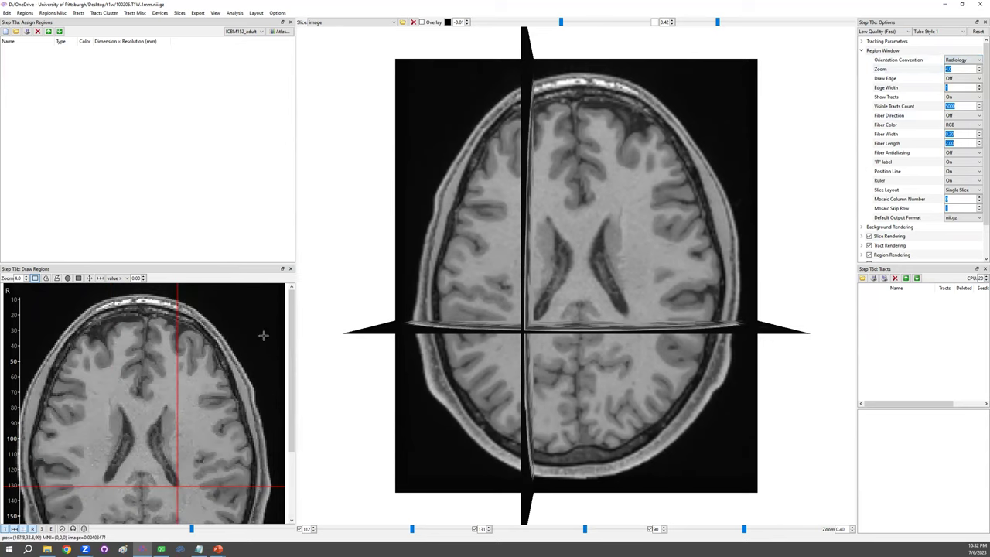
Step: Add all regions of the ATAG_basal_ganglia atlas, from Red_Nucleus_L through Globus_Pallidus_Int_R, to the region list
mouse_move(607, 329)
left_mouse_down()
mouse_move(609, 315)
mouse_move(571, 286)
mouse_move(544, 287)
left_mouse_up()
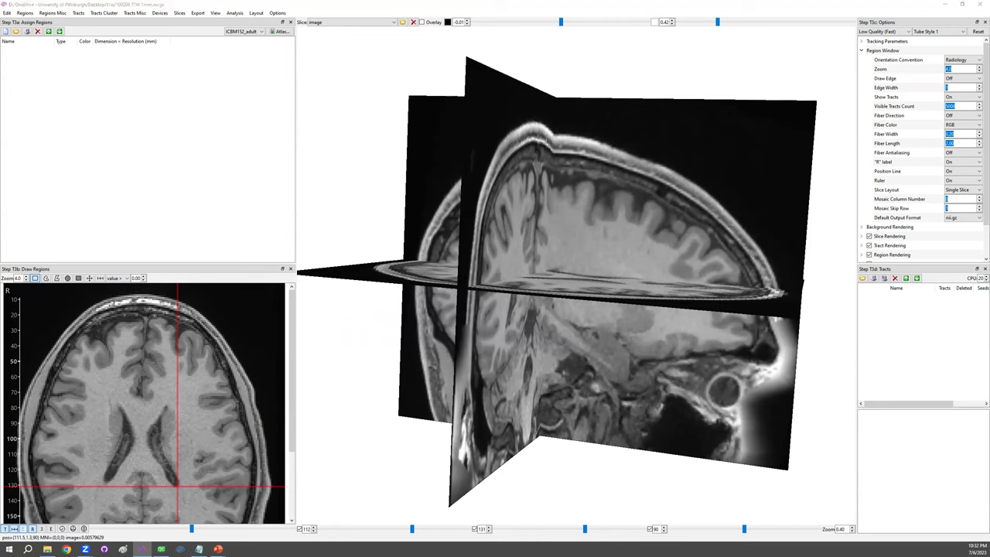
left_click(47, 549)
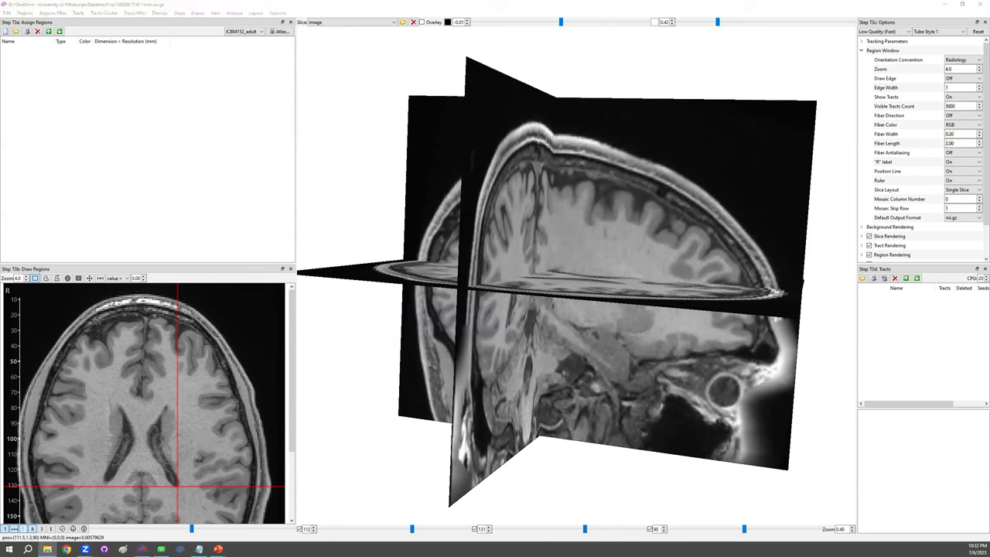
left_click(284, 36)
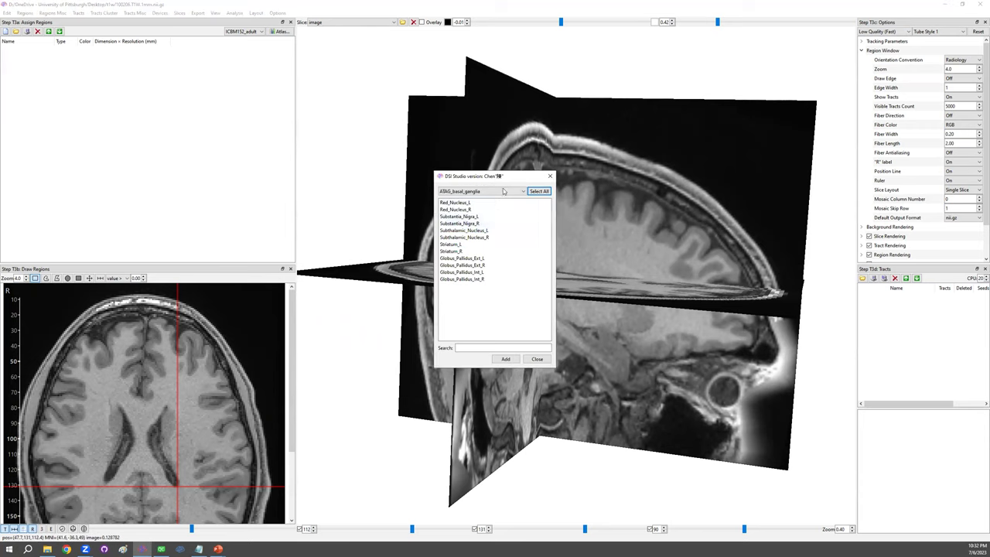
left_click(503, 191)
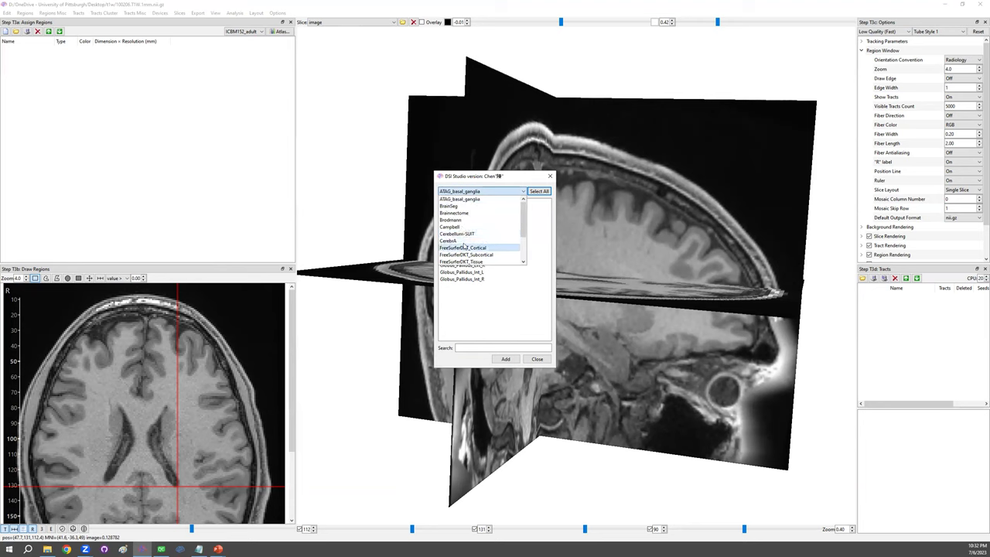
left_click(476, 200)
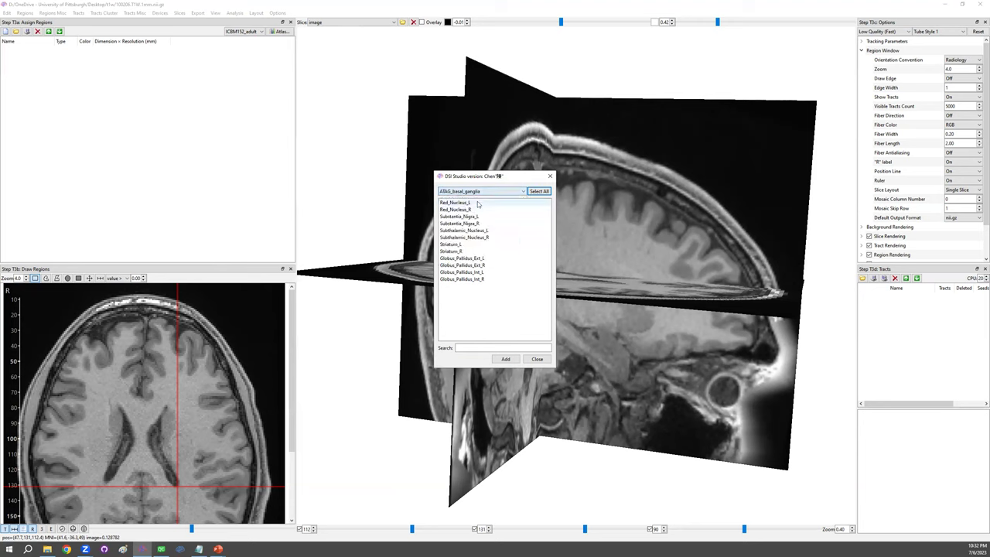
left_click_drag(477, 203, 475, 280)
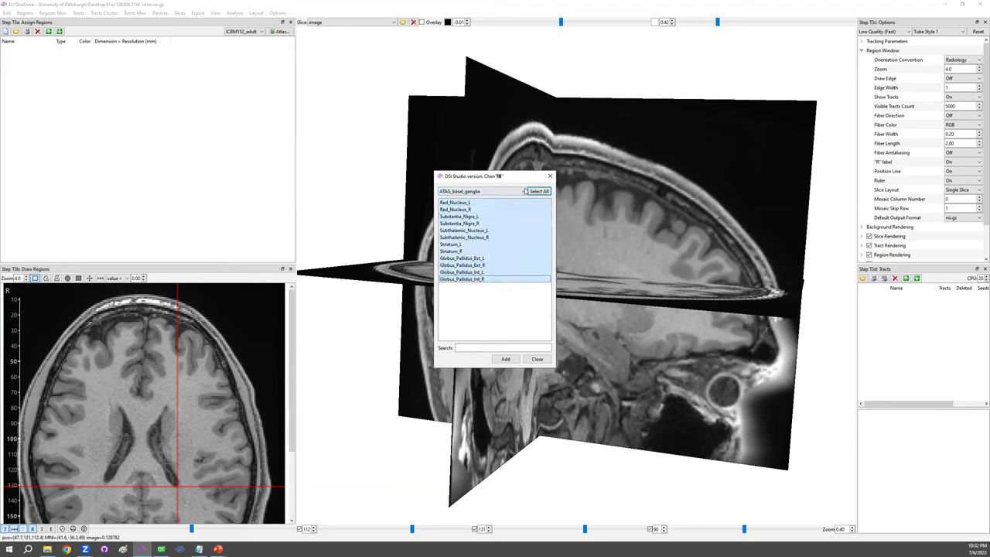
left_click(507, 360)
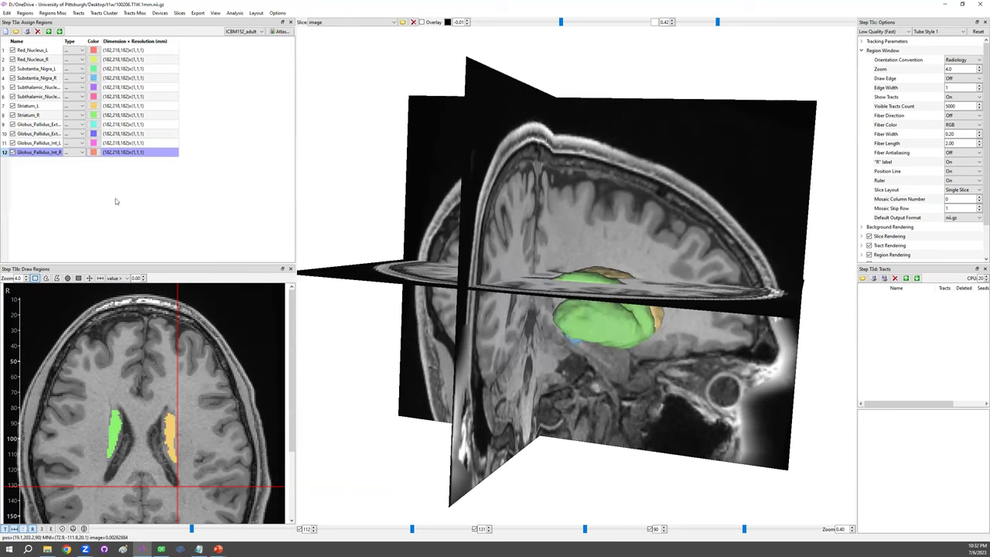
Step: Examine the basal ganglia regions in 3D, toggling the left red nucleus, substantia nigra and subthalamic nucleus regions off and on
left_click_drag(568, 371, 534, 293)
left_click_drag(558, 334, 341, 201)
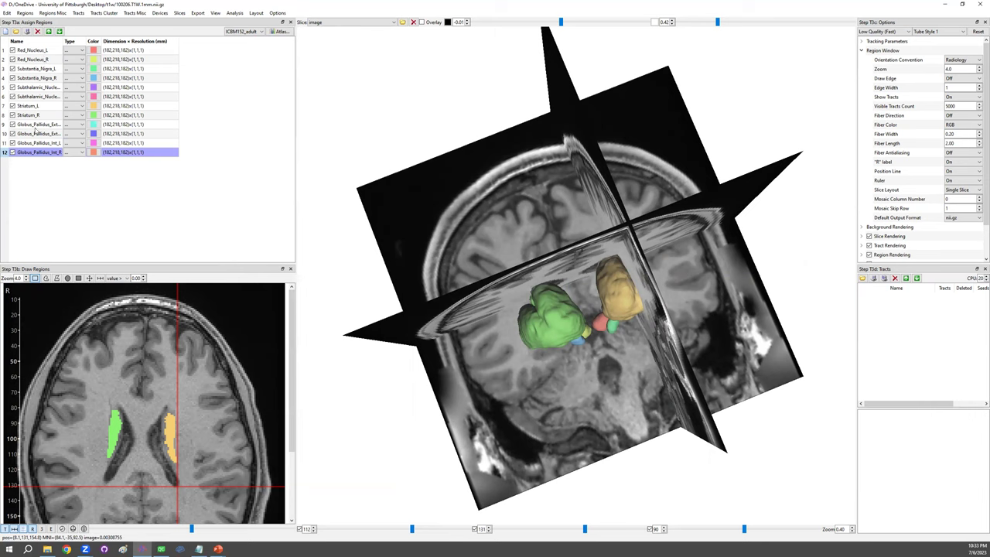
left_click(34, 78)
left_click(13, 51)
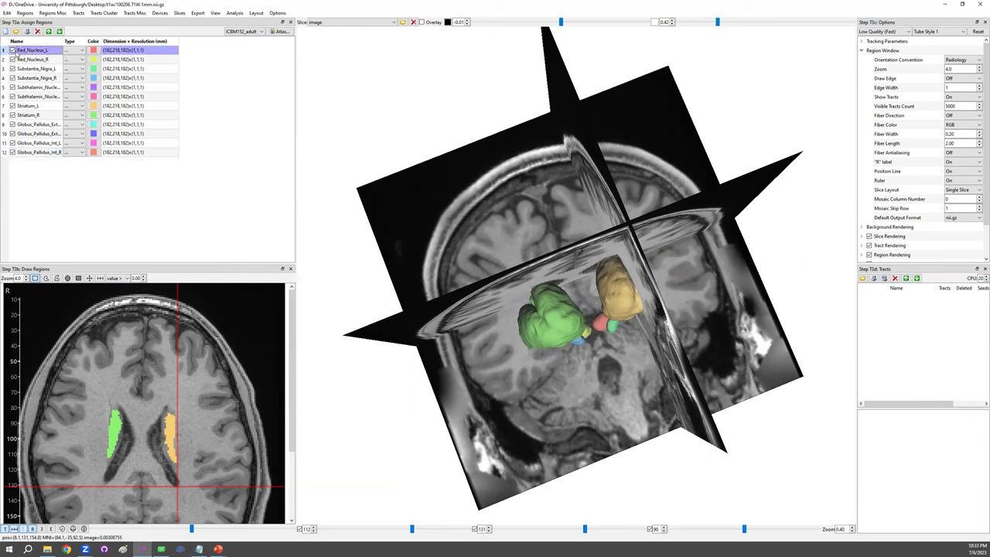
left_click(12, 50)
left_click(11, 51)
left_click(13, 70)
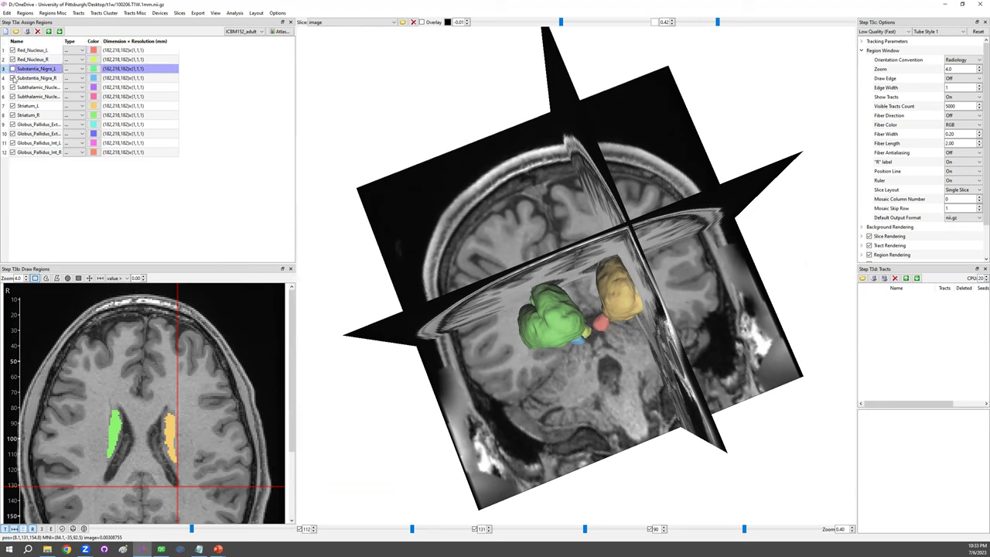
left_click(13, 77)
left_click(12, 88)
left_click(13, 96)
left_click(12, 78)
left_click(14, 97)
left_click(13, 87)
left_click(13, 78)
left_click(12, 87)
left_click(12, 69)
left_click(12, 87)
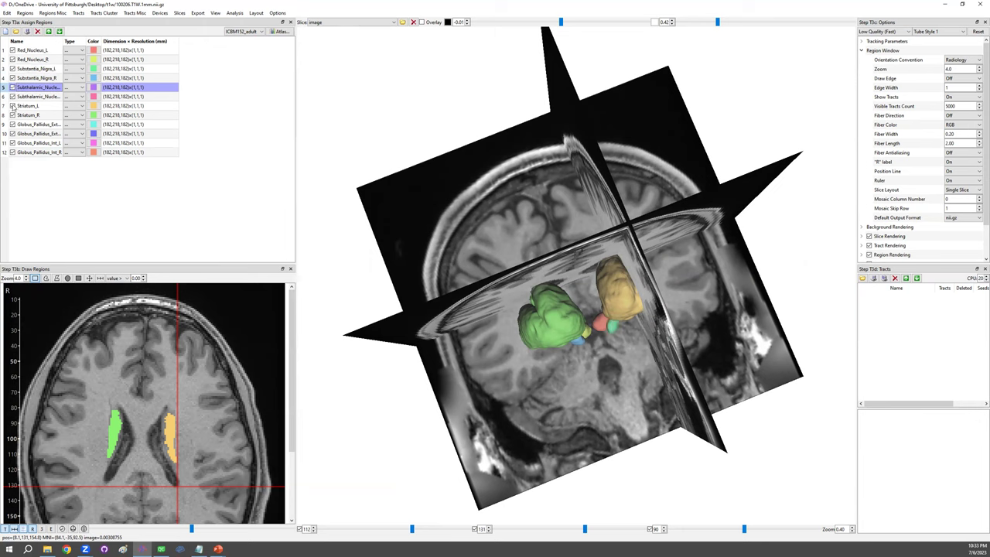
Step: Examine the left and right striatum regions, toggling each of them off and on
left_click(13, 106)
left_click(13, 116)
left_click(13, 106)
left_click(12, 115)
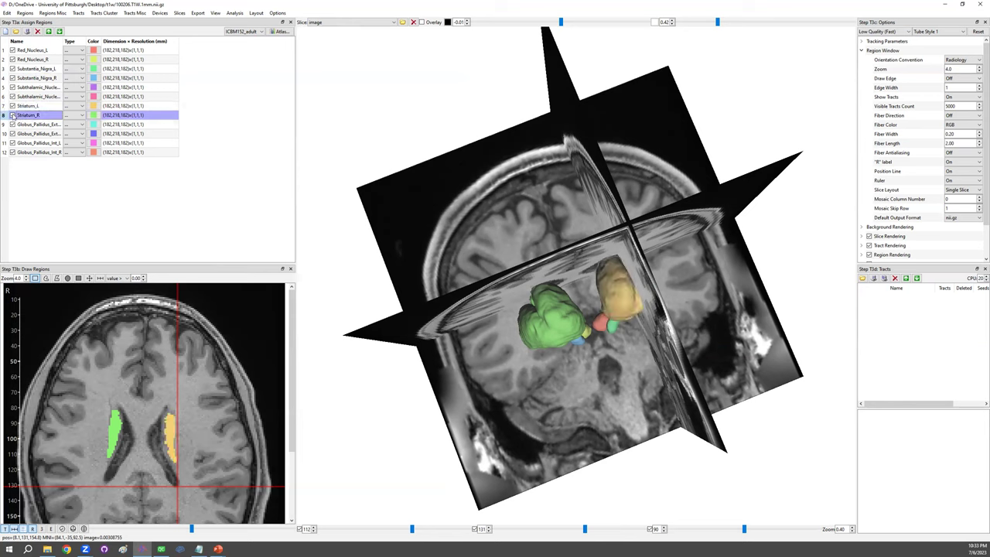
left_click(33, 58)
left_click(23, 51)
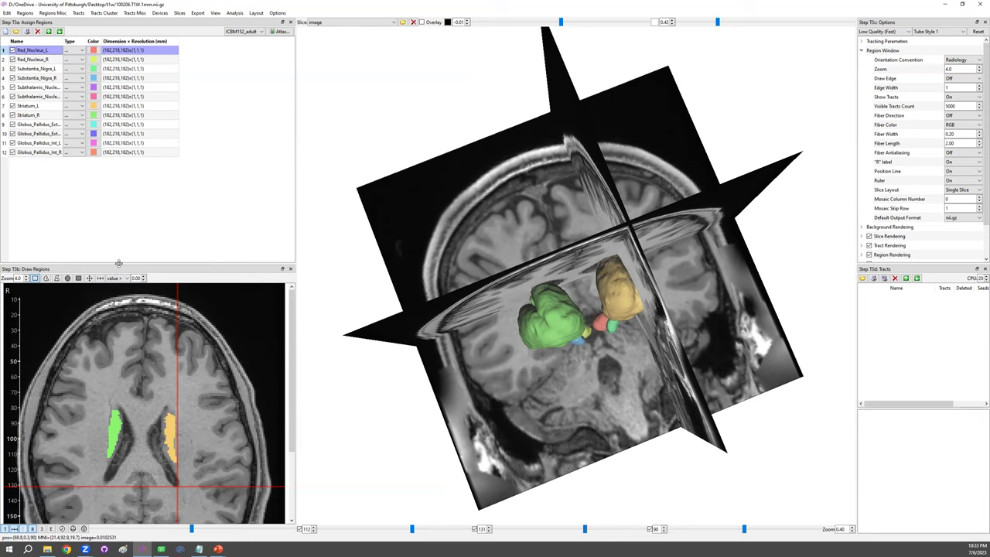
Step: Enlarge the region drawing view, select Red_Nucleus_R and move to axial slice 66
mouse_move(118, 263)
left_mouse_down()
mouse_move(124, 220)
mouse_move(109, 184)
left_mouse_up()
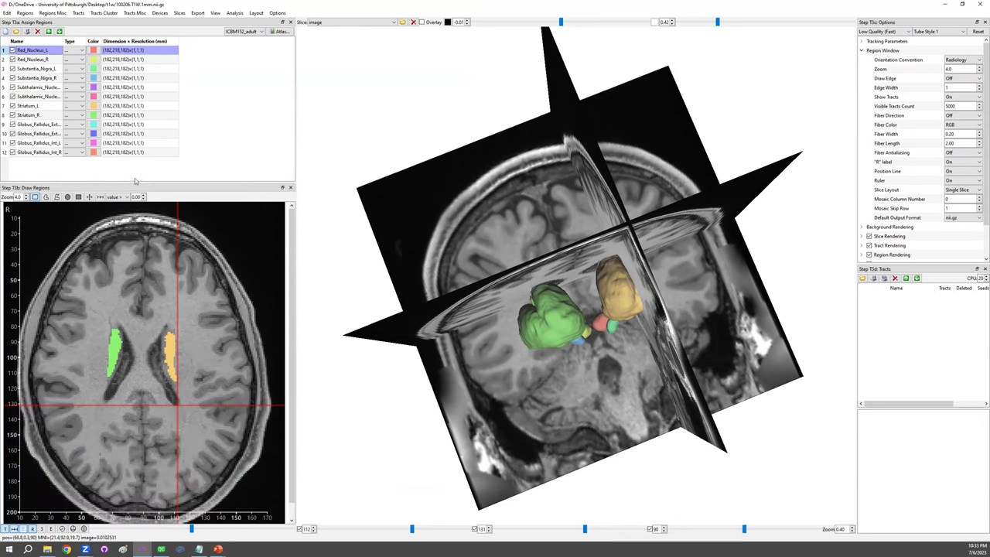
left_click(40, 62)
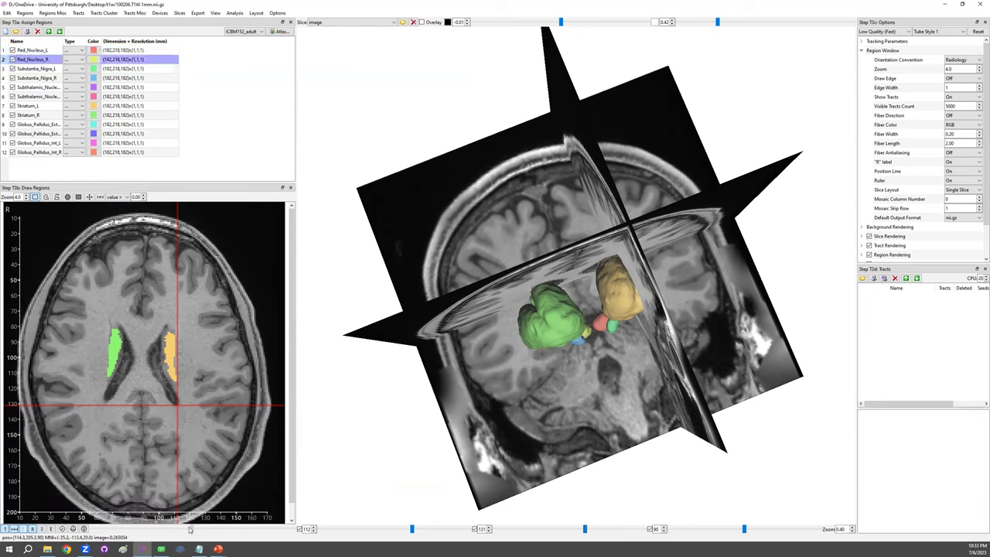
left_click_drag(184, 529, 171, 528)
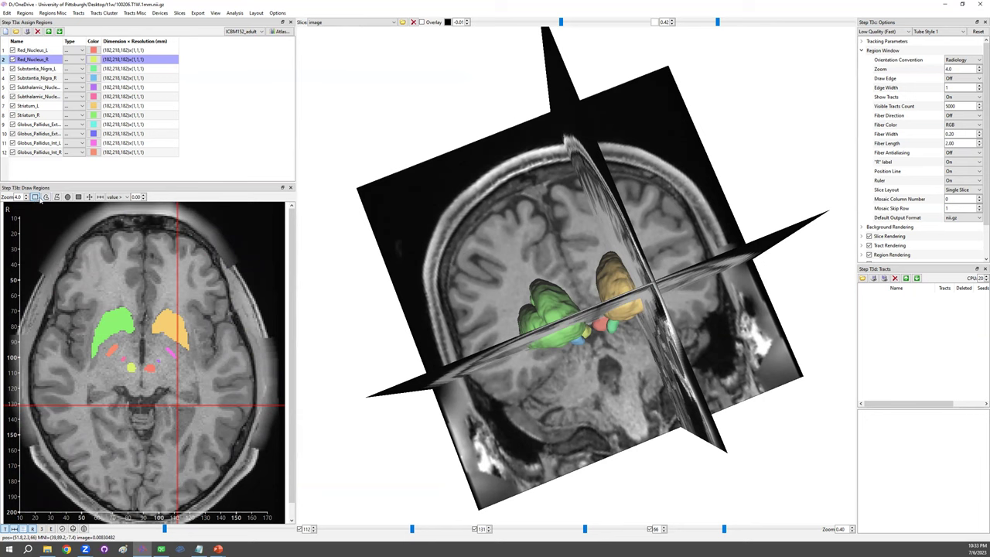
Step: Add three rectangular patches, each about 10 to 13 mm wide, to Red_Nucleus_R behind the red nuclei
left_click(35, 197)
left_click_drag(146, 377, 166, 393)
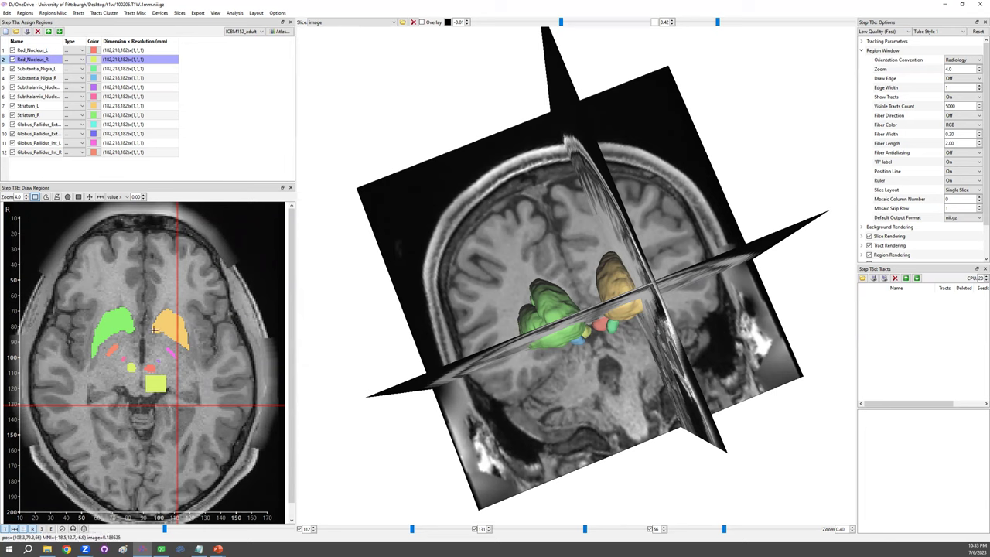
left_click_drag(117, 373, 133, 389)
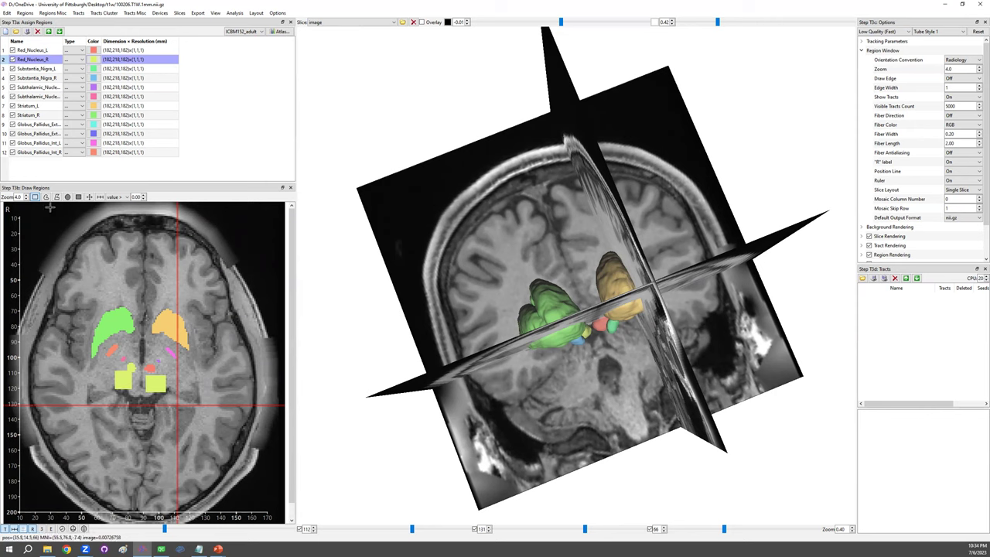
mouse_move(673, 356)
left_mouse_down()
mouse_move(653, 302)
mouse_move(617, 279)
mouse_move(563, 295)
left_mouse_up()
left_click_drag(99, 381, 119, 401)
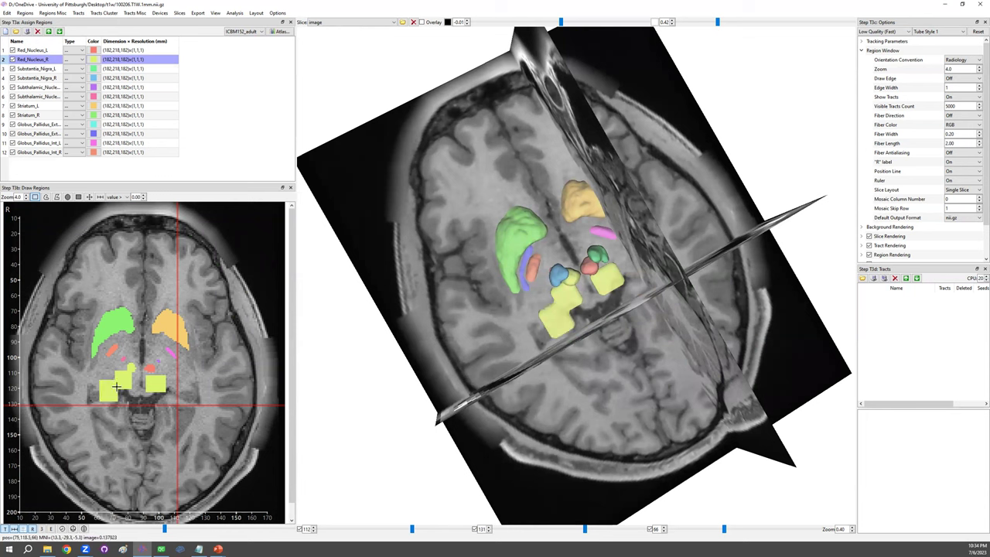
Step: Erase parts of the Red_Nucleus_R rectangles, removing the patch farthest from the midline and trimming the other two
left_click_drag(115, 387, 159, 412)
right_click_drag(158, 412, 158, 412)
right_click_drag(150, 379, 173, 401)
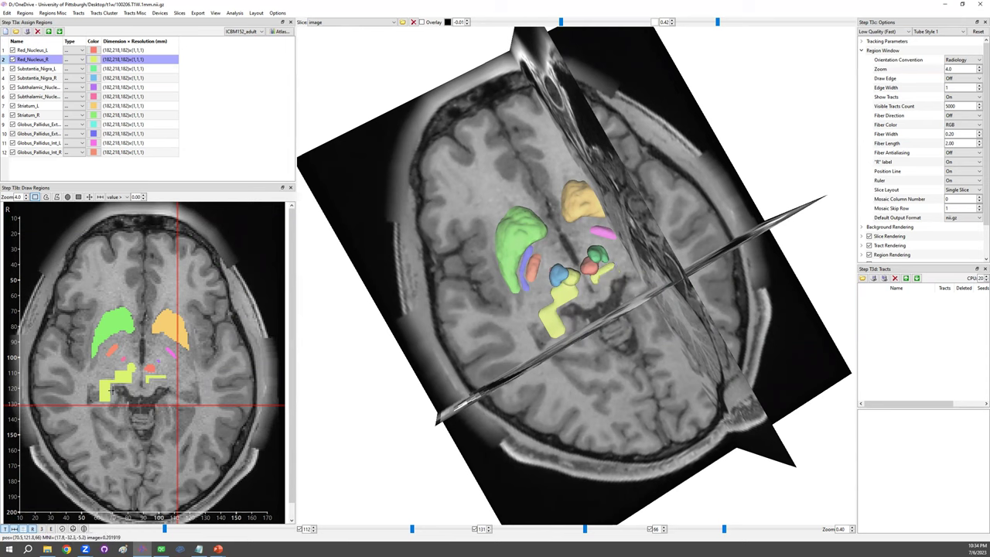
right_click_drag(111, 391, 114, 410)
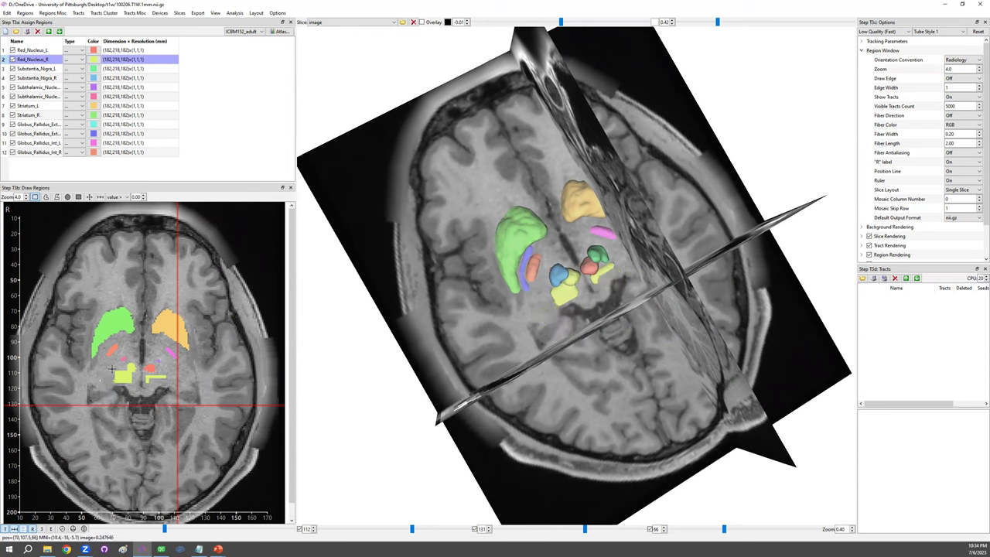
mouse_move(113, 372)
right_mouse_down()
mouse_move(121, 390)
mouse_move(105, 378)
right_mouse_up()
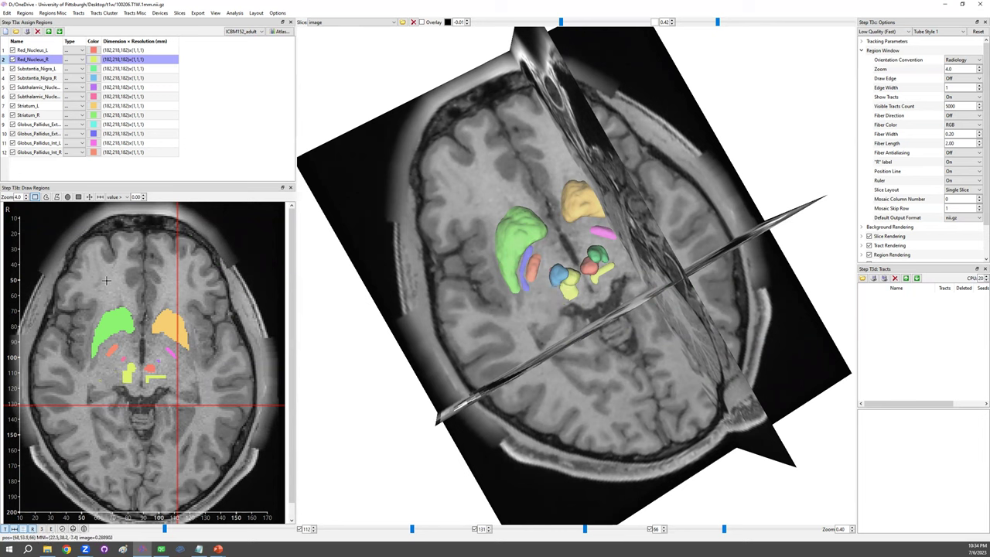
Step: Draw two freehand areas in Red_Nucleus_R, one behind the red nuclei and a larger one in the left temporal area, and inspect them in 3D
left_click(47, 197)
mouse_move(99, 383)
left_mouse_down()
mouse_move(146, 382)
mouse_move(130, 398)
mouse_move(108, 391)
left_mouse_up()
mouse_move(207, 378)
left_mouse_down()
mouse_move(186, 396)
mouse_move(193, 424)
mouse_move(222, 382)
mouse_move(209, 378)
left_mouse_up()
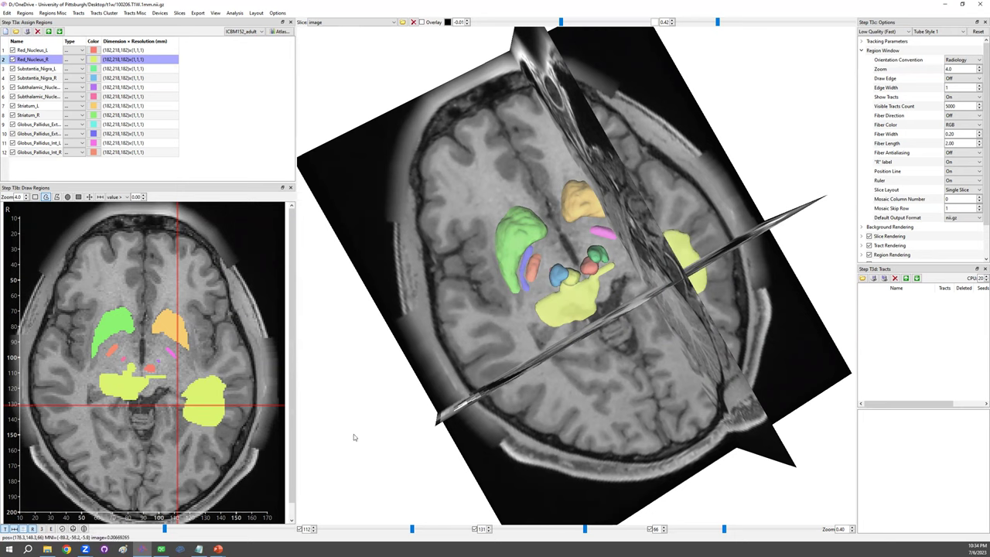
left_click_drag(354, 434, 570, 372)
left_click_drag(606, 315, 579, 326)
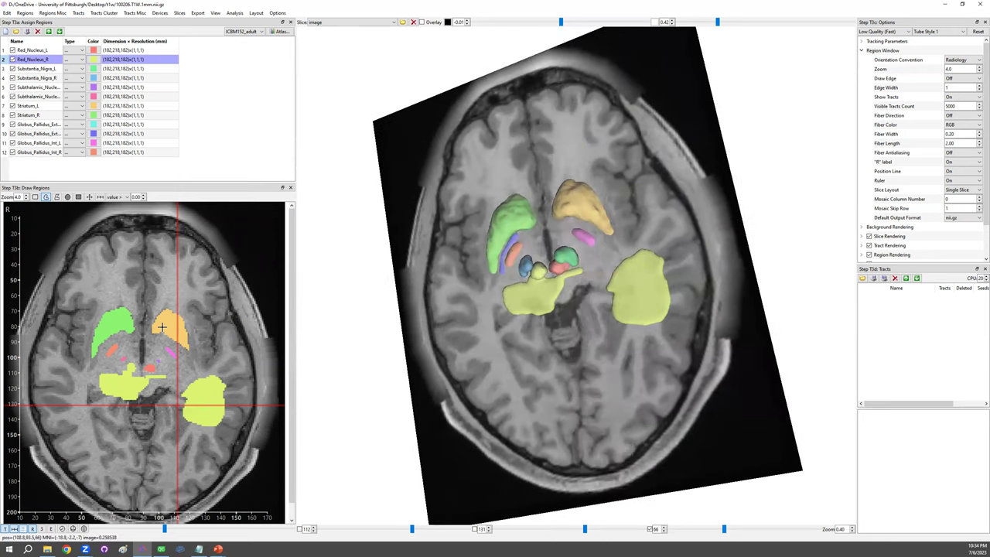
Step: Undo the two freehand additions to Red_Nucleus_R
left_click(24, 13)
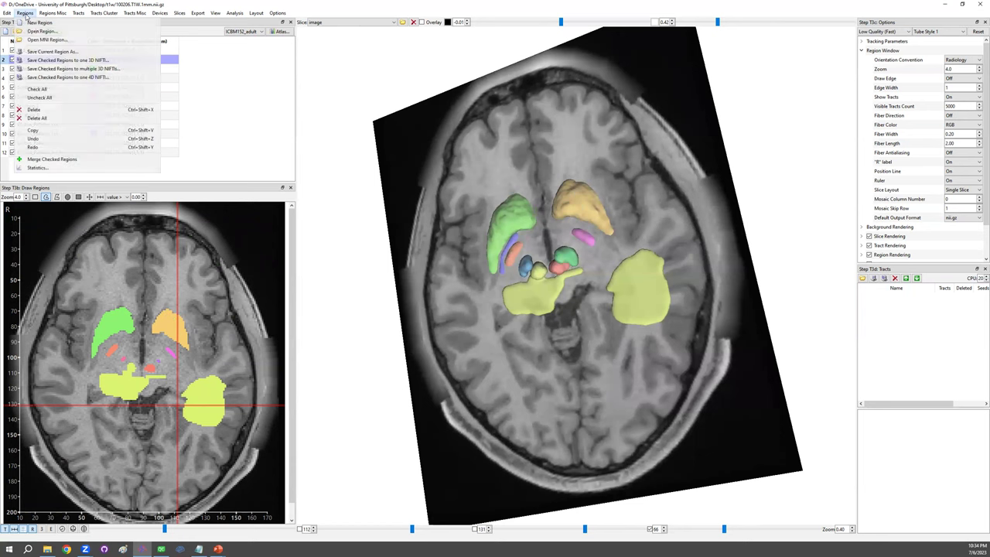
left_click(47, 140)
left_click(25, 13)
left_click(48, 139)
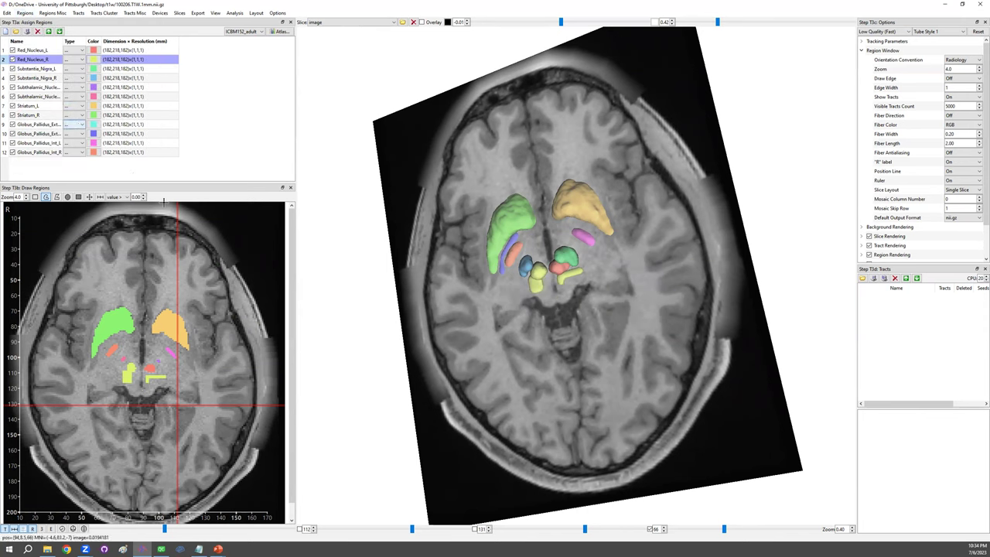
Step: Extend Red_Nucleus_L with a small freehand area directly in front of the left red nucleus
left_click(42, 79)
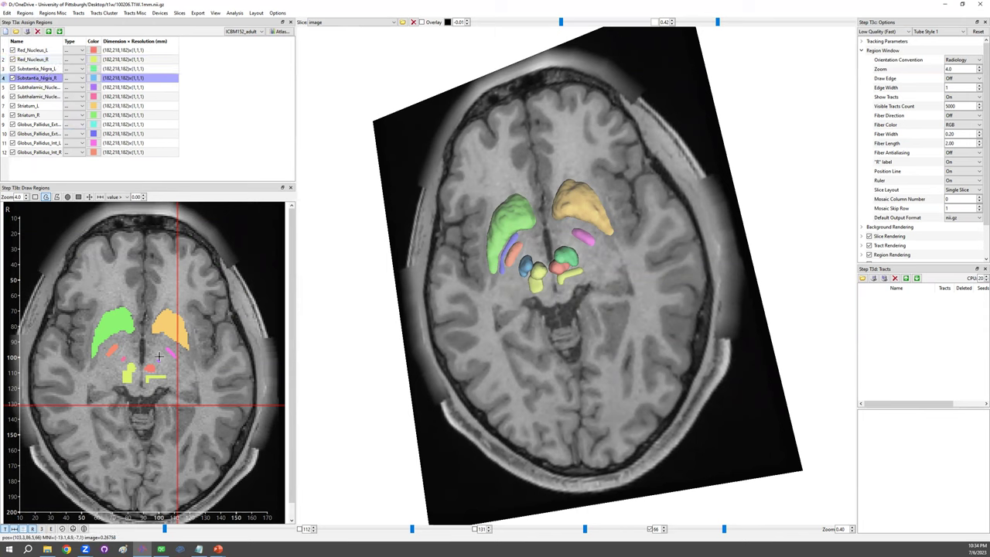
left_click(38, 51)
left_click(34, 69)
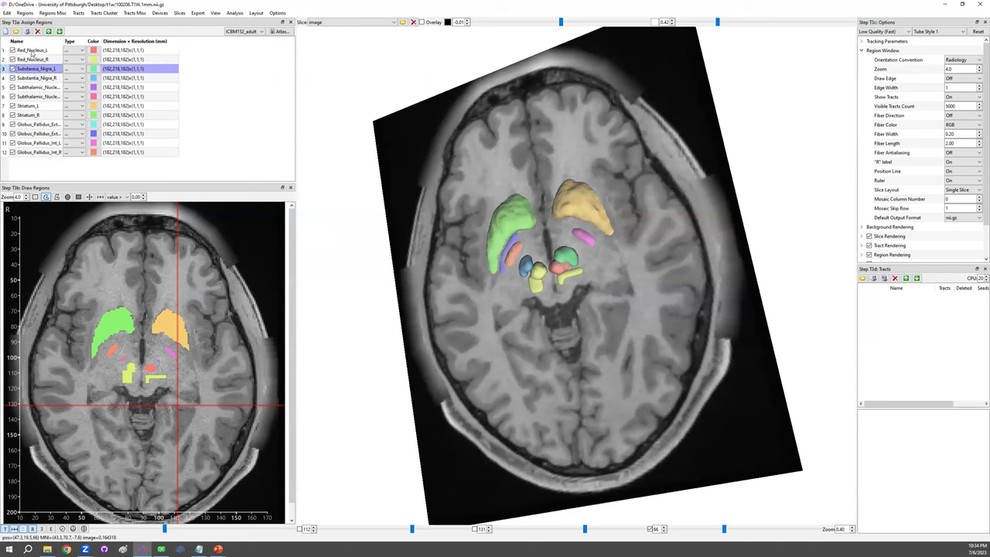
left_click(31, 51)
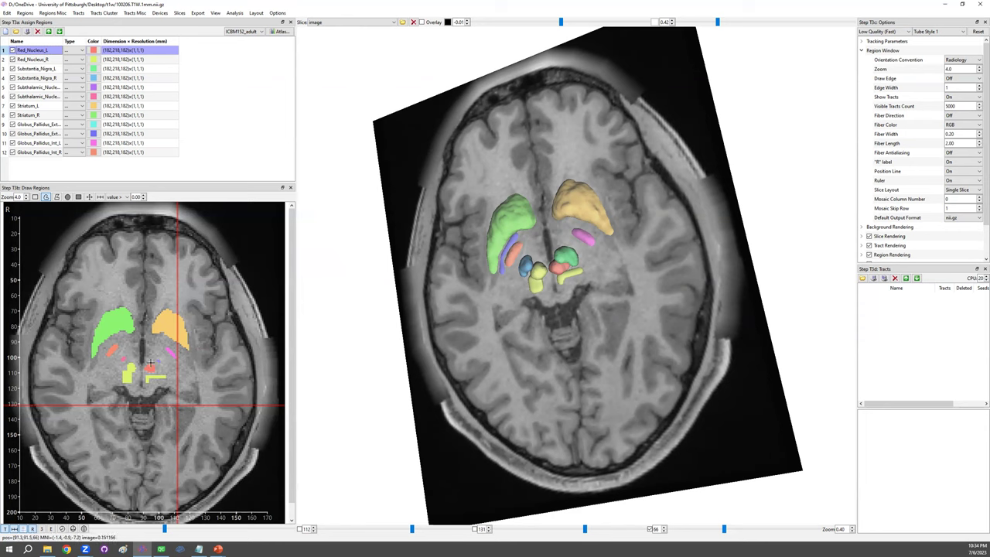
left_click_drag(148, 366, 154, 363)
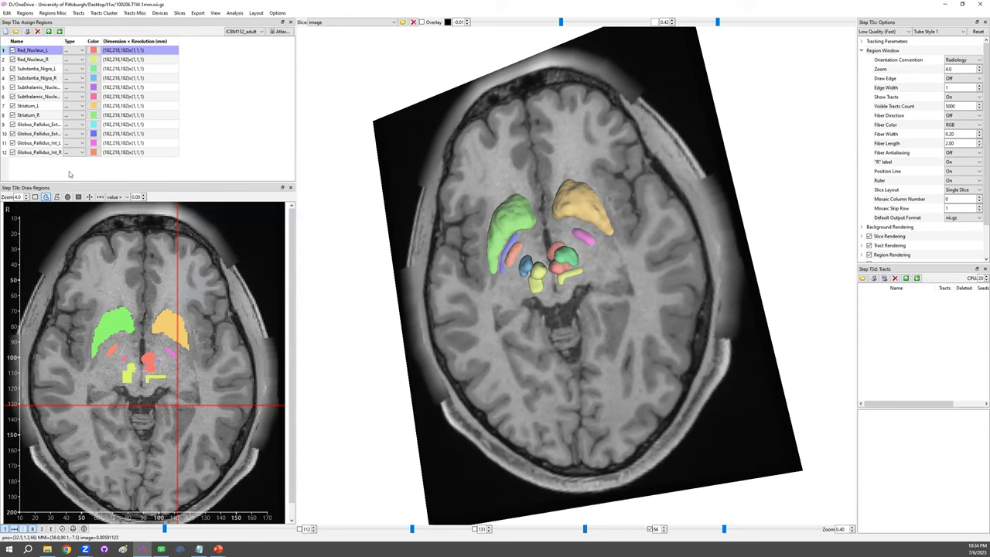
Step: Draw two large polygons in Substantia_Nigra_L in the posterior brain and erase almost all of them with an enclosing polygon
left_click(31, 60)
left_click(31, 69)
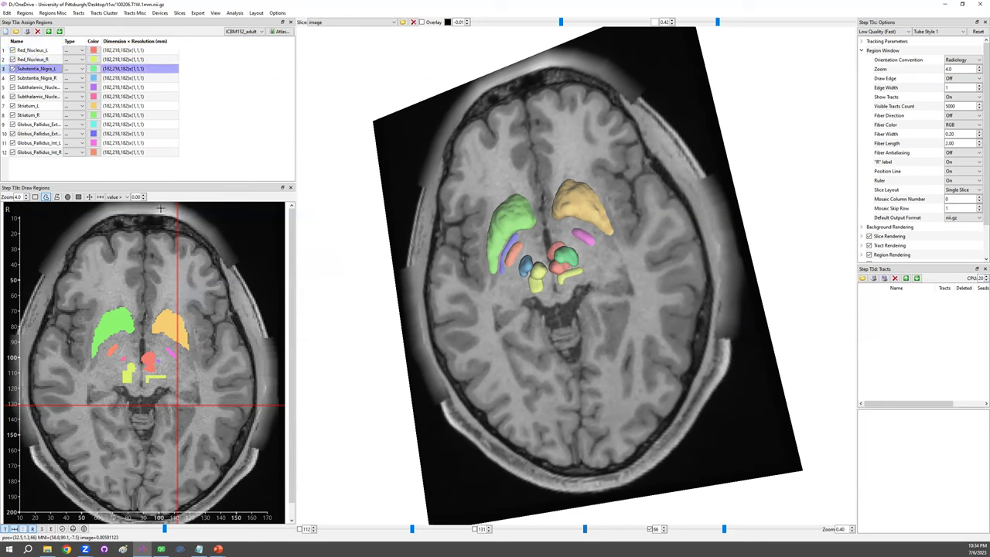
left_click(57, 197)
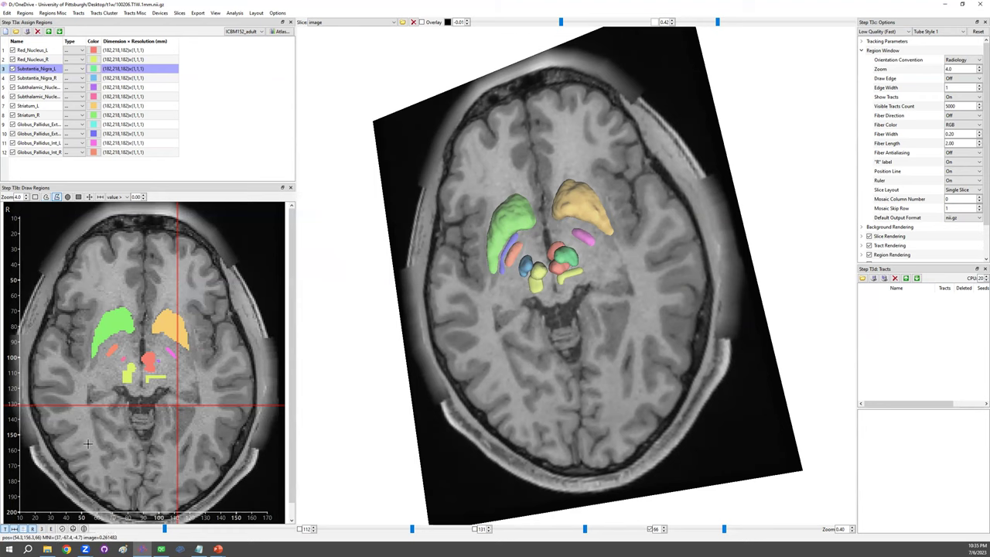
left_click(125, 468)
left_click(167, 468)
left_click(102, 388)
double_click(88, 444)
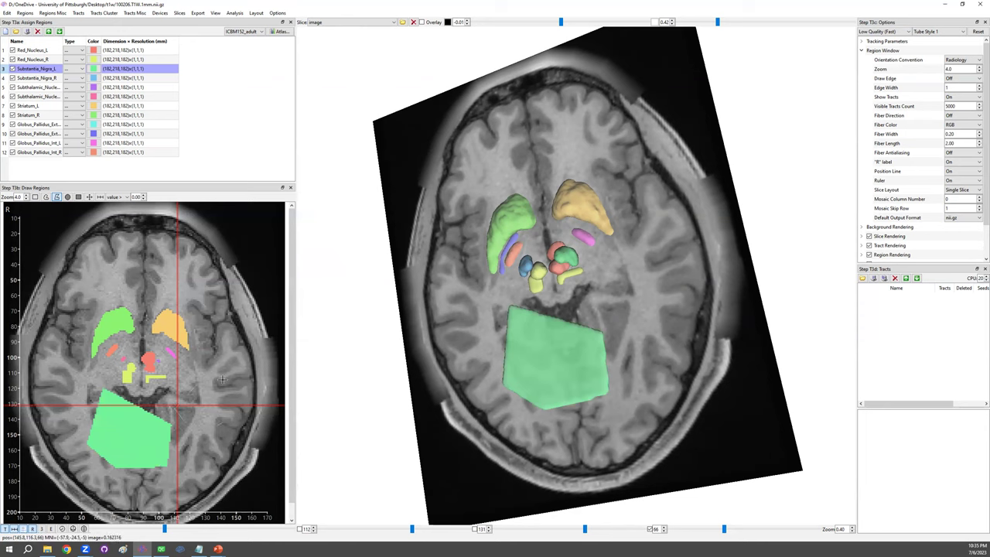
double_click(202, 367)
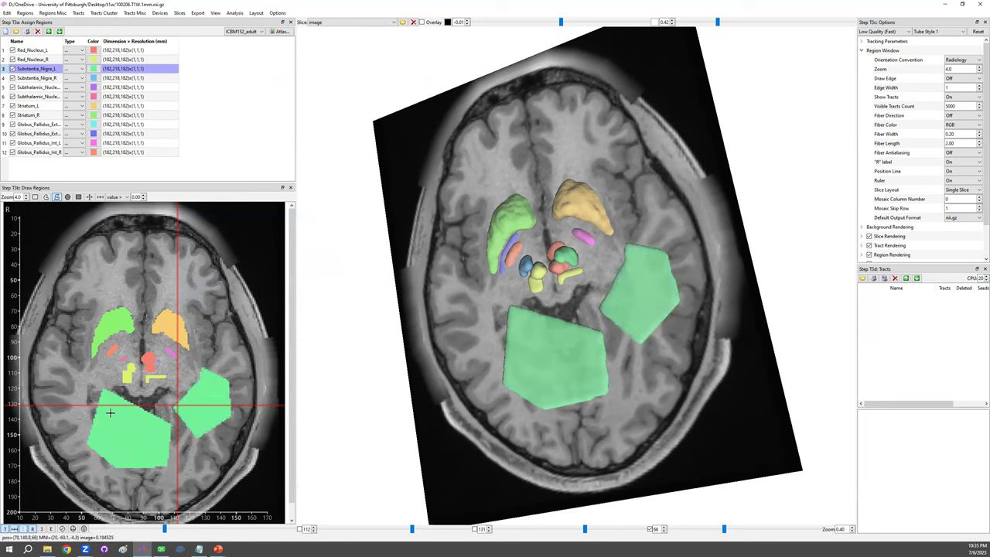
mouse_move(145, 481)
left_mouse_down()
mouse_move(226, 407)
mouse_move(176, 341)
left_mouse_up()
right_click(117, 356)
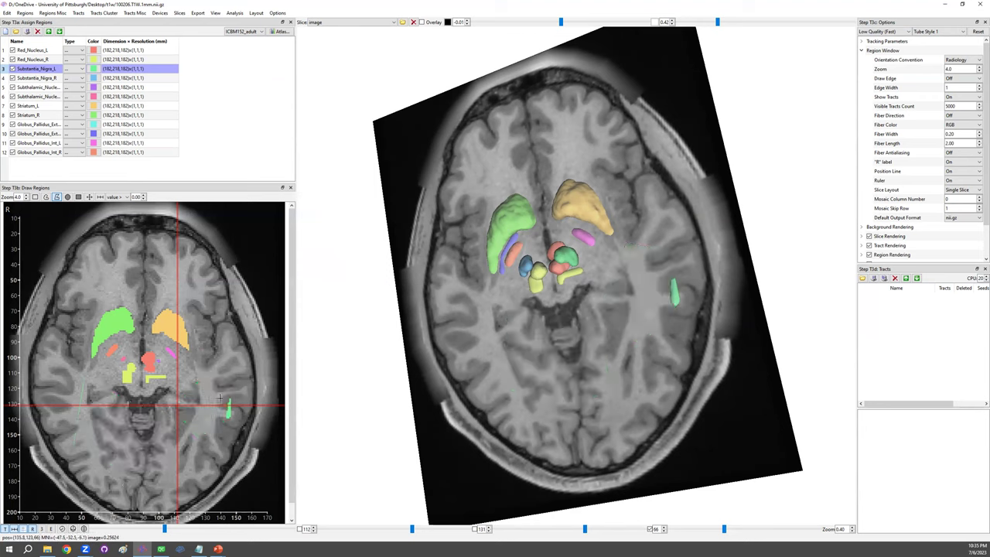
Step: Add a sphere about 36 mm across to Substantia_Nigra_L in the left temporal area and carve its inner side away with a spherical cut
left_click(67, 196)
mouse_move(621, 286)
left_mouse_down()
mouse_move(643, 293)
mouse_move(655, 263)
mouse_move(519, 286)
left_mouse_up()
left_click_drag(230, 411, 243, 437)
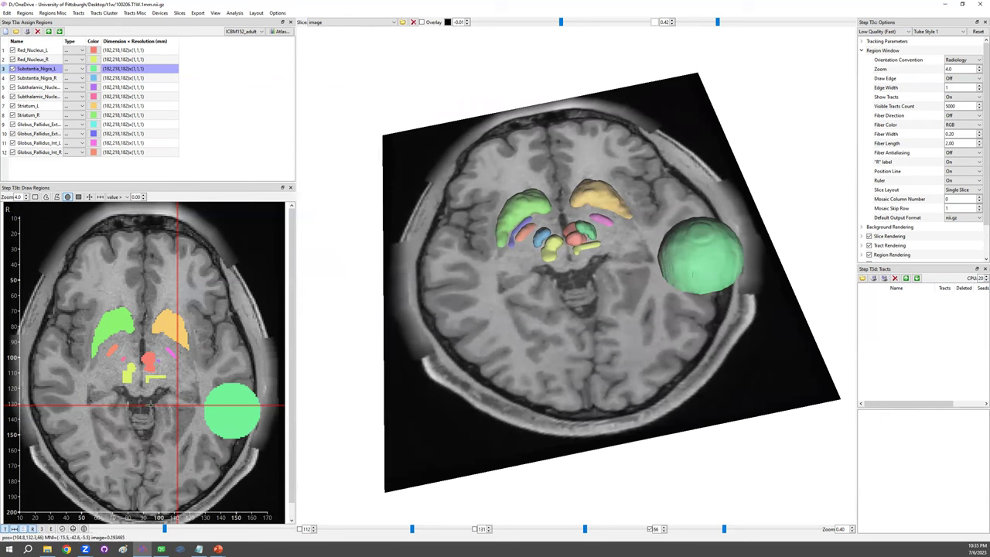
right_click_drag(203, 424, 221, 441)
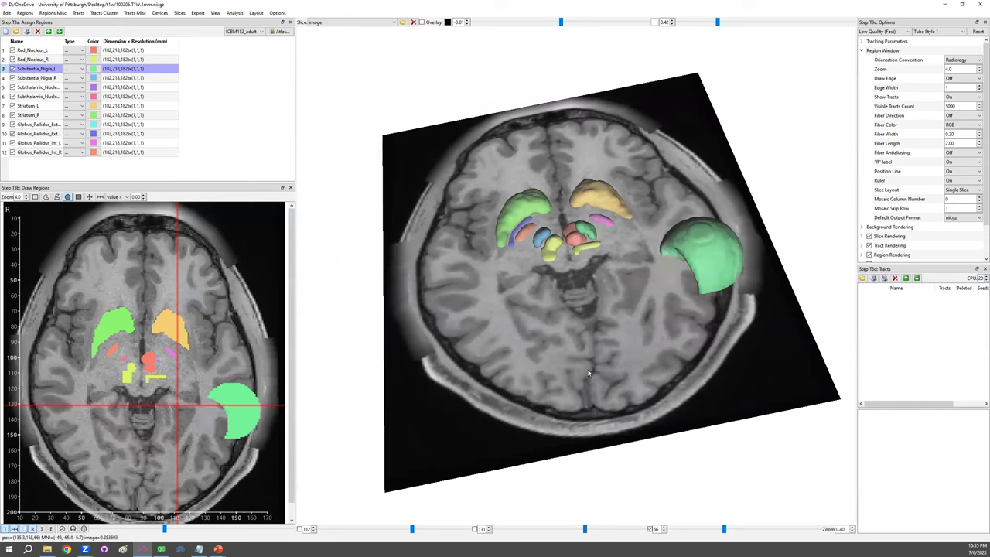
Step: Add two cubes to Substantia_Nigra_L, one about 43 mm wide behind the midbrain and one about 34 mm wide near the right edge of the head
left_click(78, 197)
mouse_move(177, 447)
left_mouse_down()
mouse_move(195, 476)
mouse_move(212, 457)
left_mouse_up()
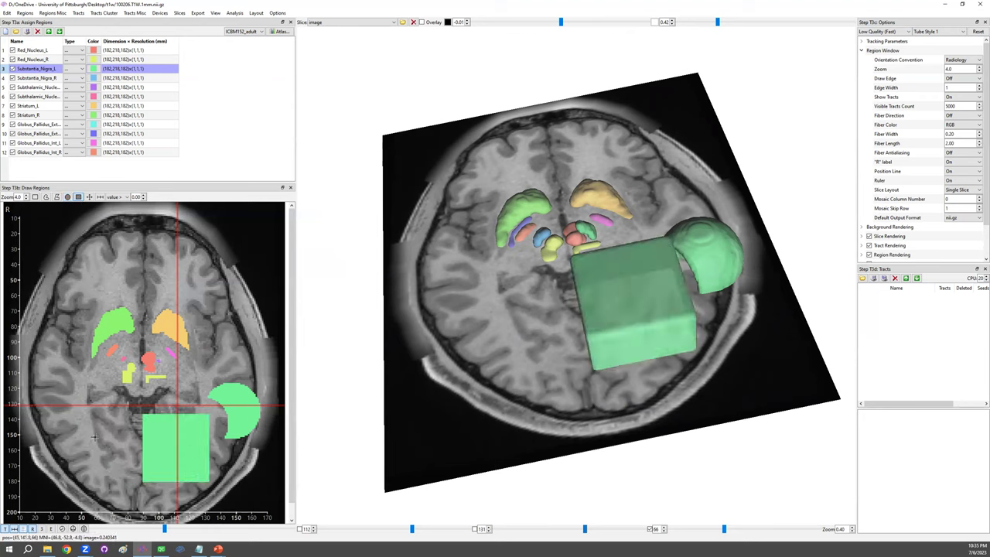
mouse_move(38, 435)
left_mouse_down()
mouse_move(51, 455)
mouse_move(48, 447)
left_mouse_up()
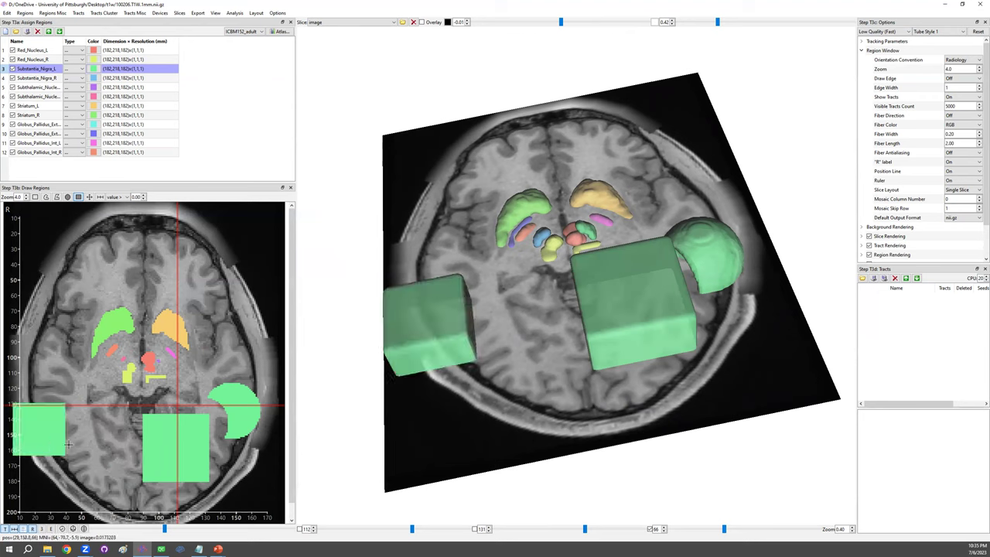
Step: Move the Substantia_Nigra_L shapes posteriorly, and shift both striatum regions and both internal globus pallidus regions forward on the axial slice
left_click(89, 196)
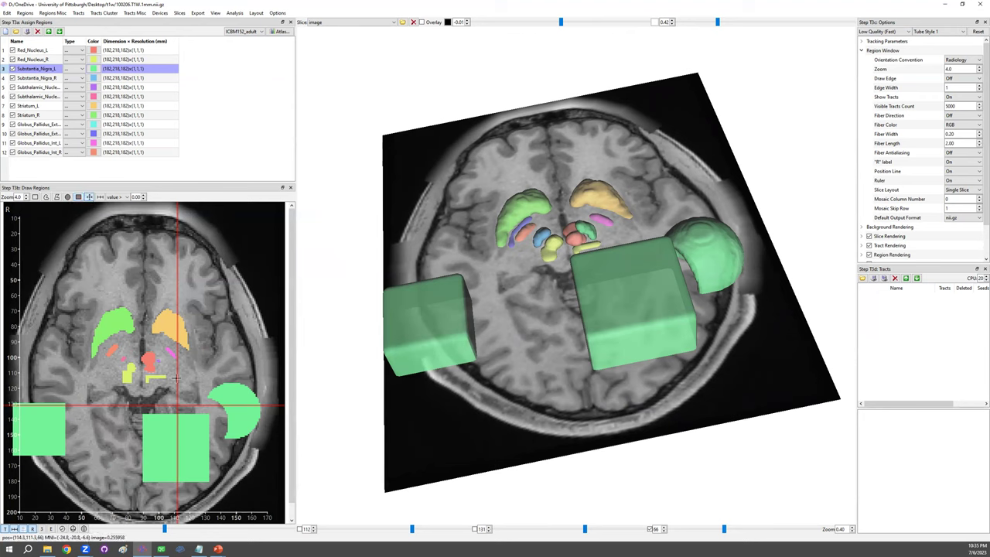
mouse_move(177, 434)
left_mouse_down()
mouse_move(196, 415)
mouse_move(194, 448)
left_mouse_up()
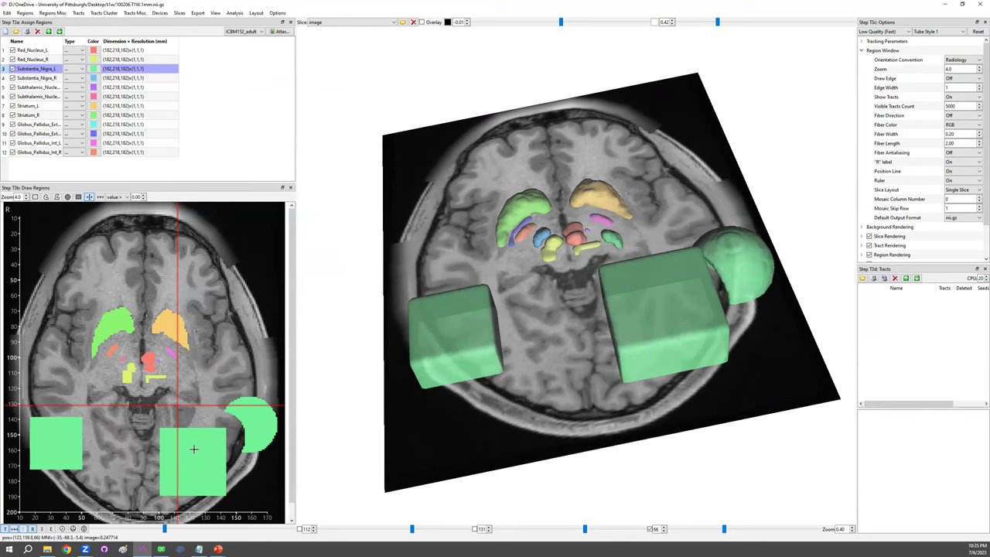
left_click(169, 326)
left_click_drag(169, 325, 211, 305)
left_click_drag(171, 354, 104, 279)
left_click(120, 329)
left_click_drag(112, 350, 120, 329)
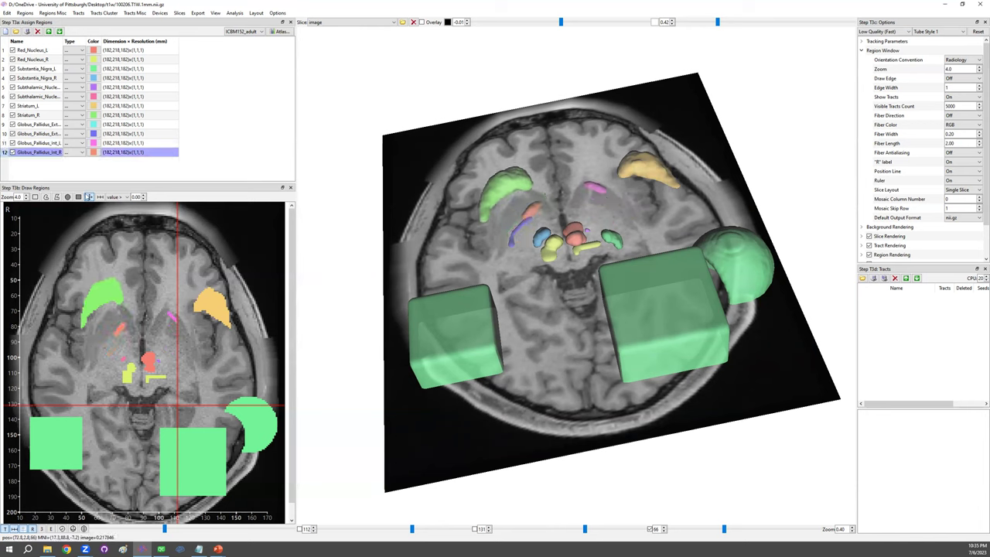
Step: Delete all regions and add the BrainSeg atlas regions from Thalamus_Left through Amygdala_Right
right_click(50, 106)
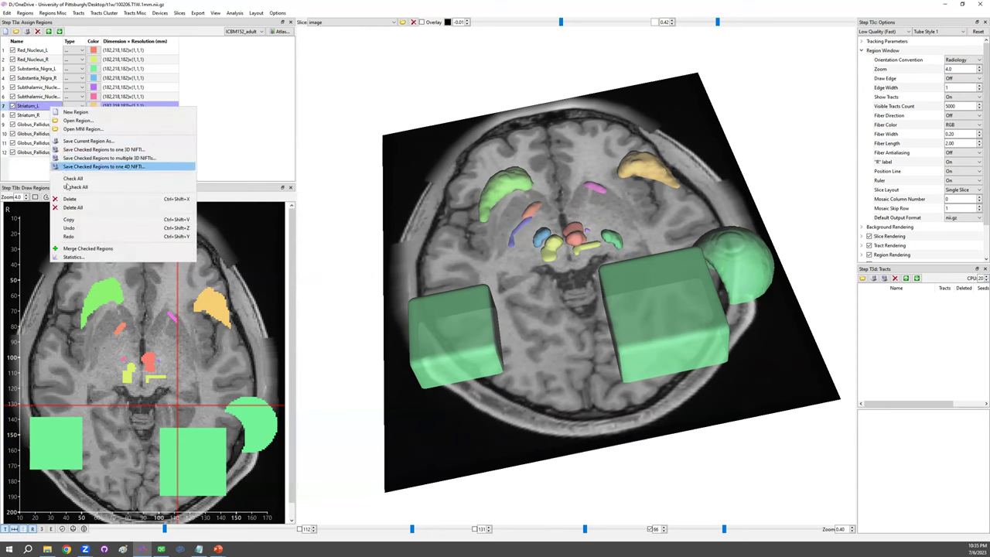
left_click(69, 209)
left_click(280, 31)
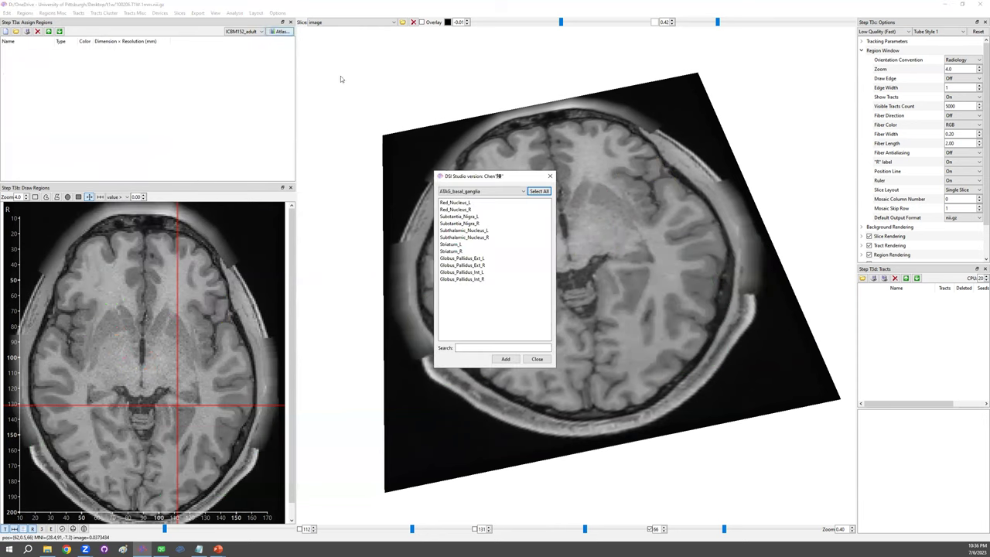
left_click(457, 192)
left_click(463, 206)
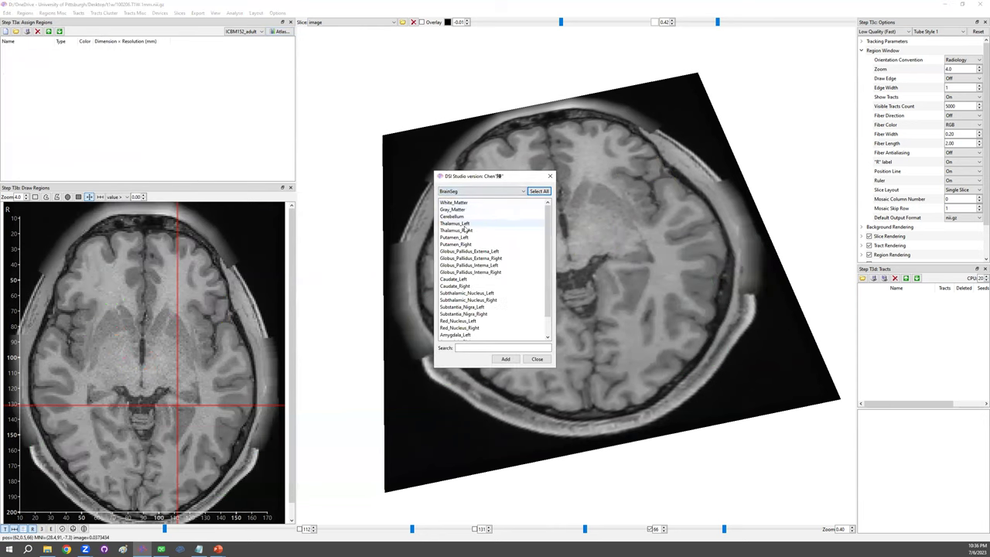
left_click_drag(465, 224, 483, 383)
left_click(512, 360)
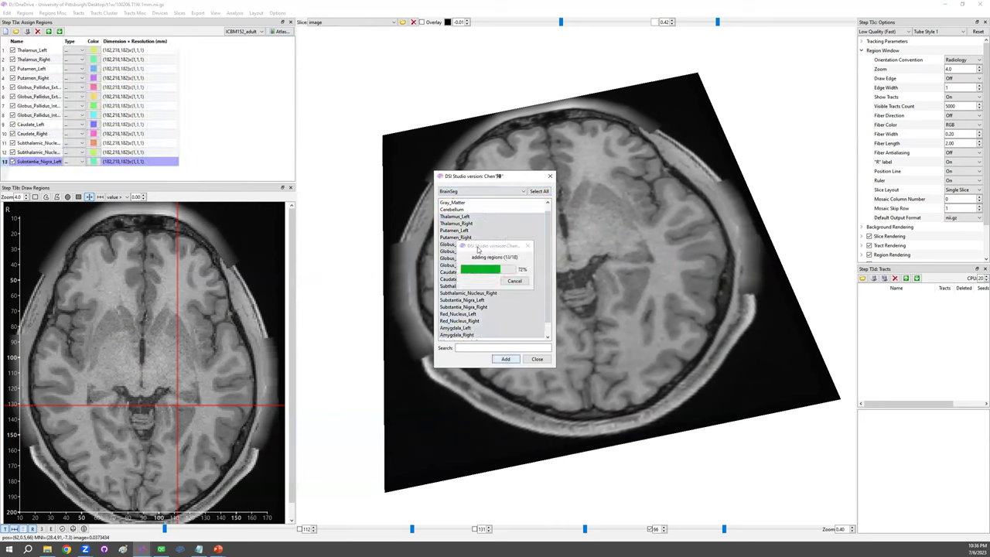
Step: Close the atlas dialog and pick several nuclei on the axial slice with the move tool, from the right caudate through to the right putamen
left_click(537, 360)
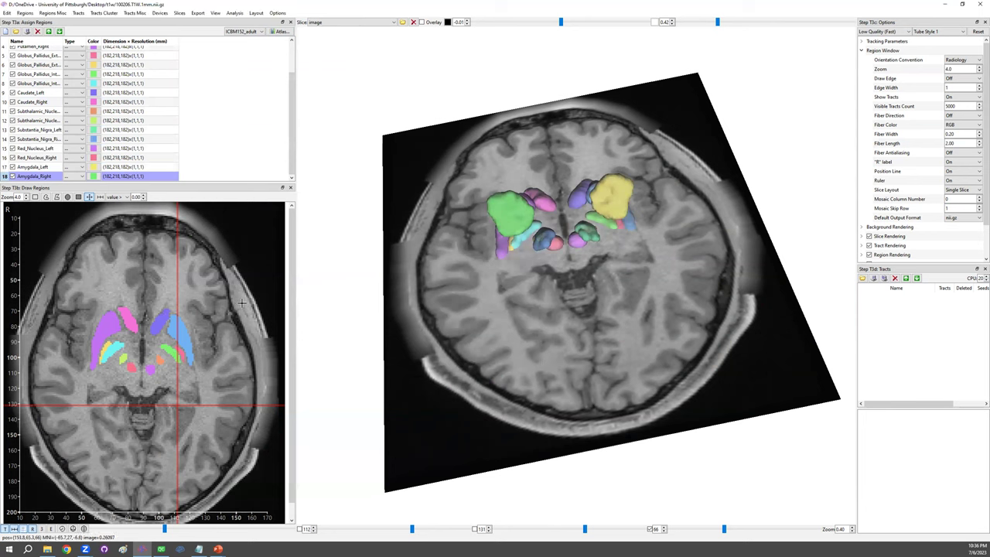
left_click(90, 197)
left_click(128, 319)
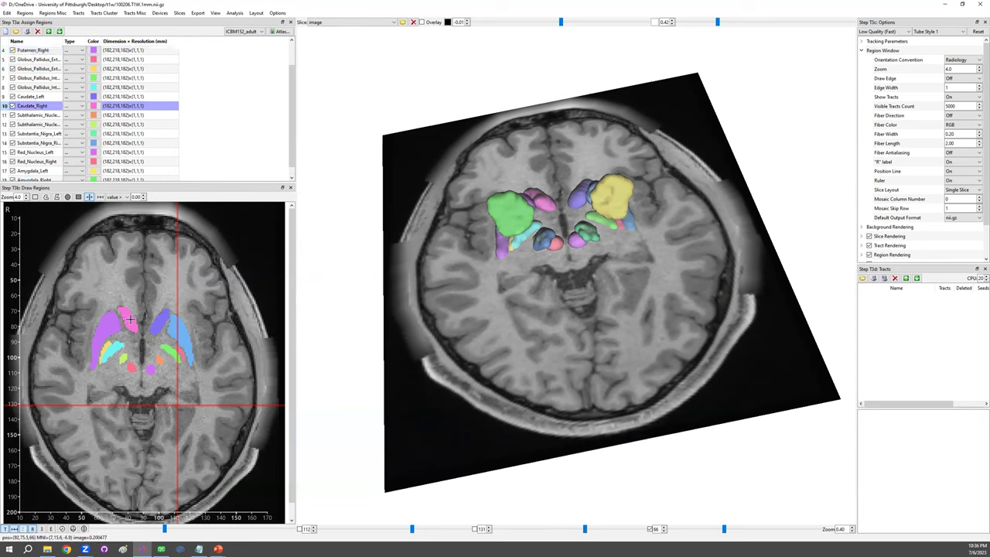
left_click(174, 324)
left_click(172, 348)
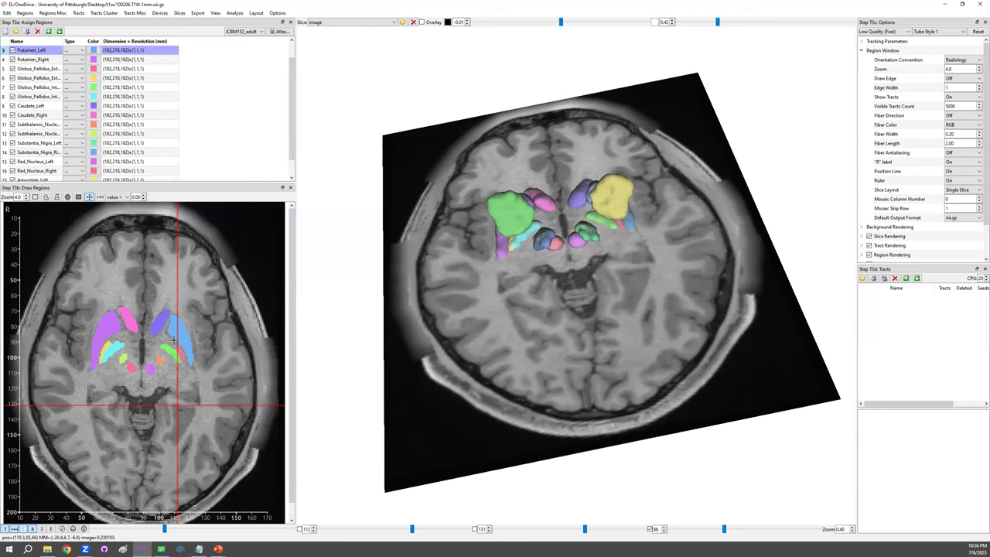
left_click(152, 369)
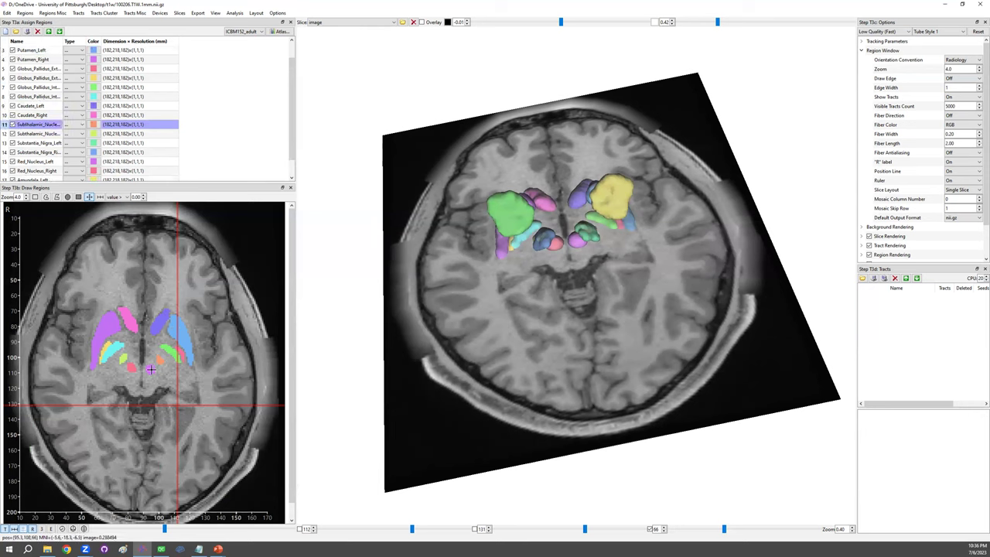
left_click(151, 370)
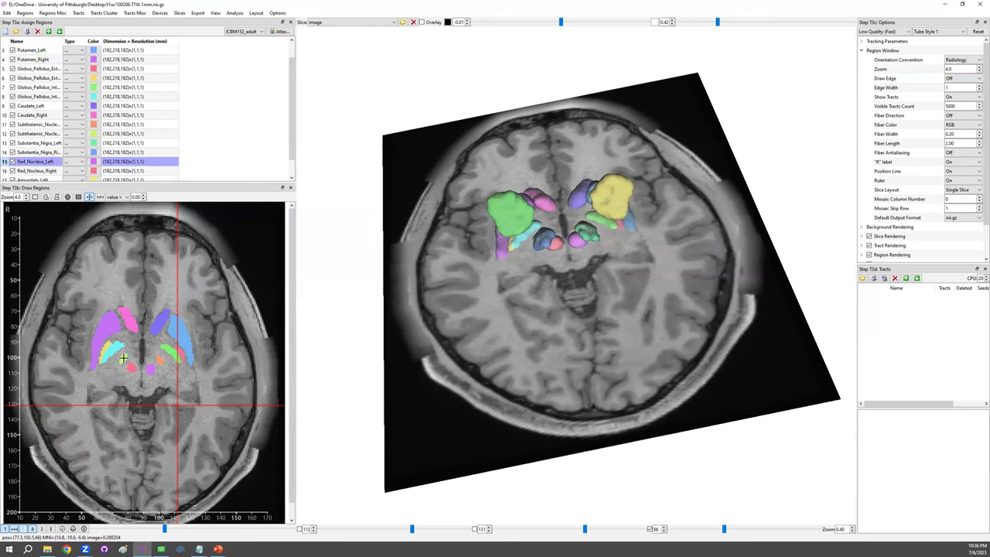
left_click(123, 358)
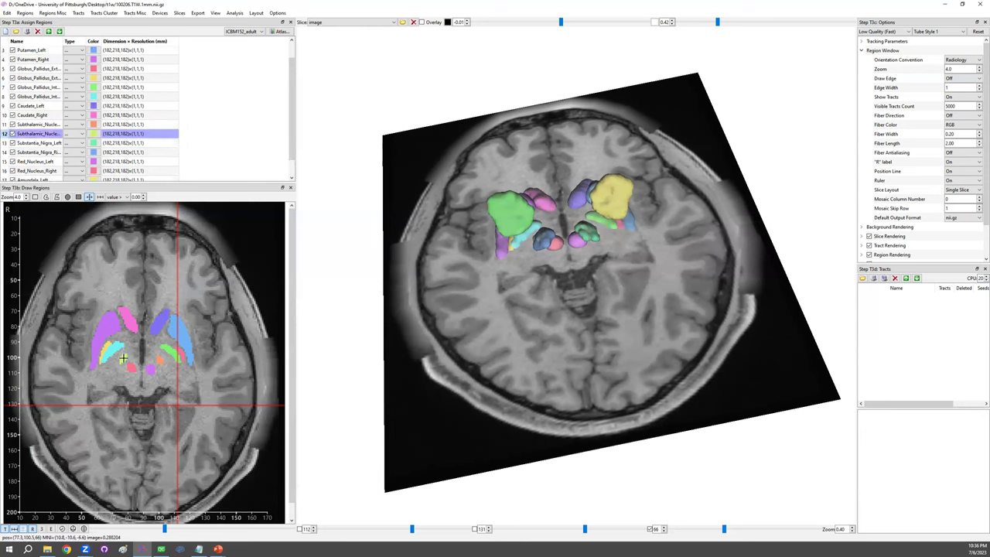
left_click(106, 325)
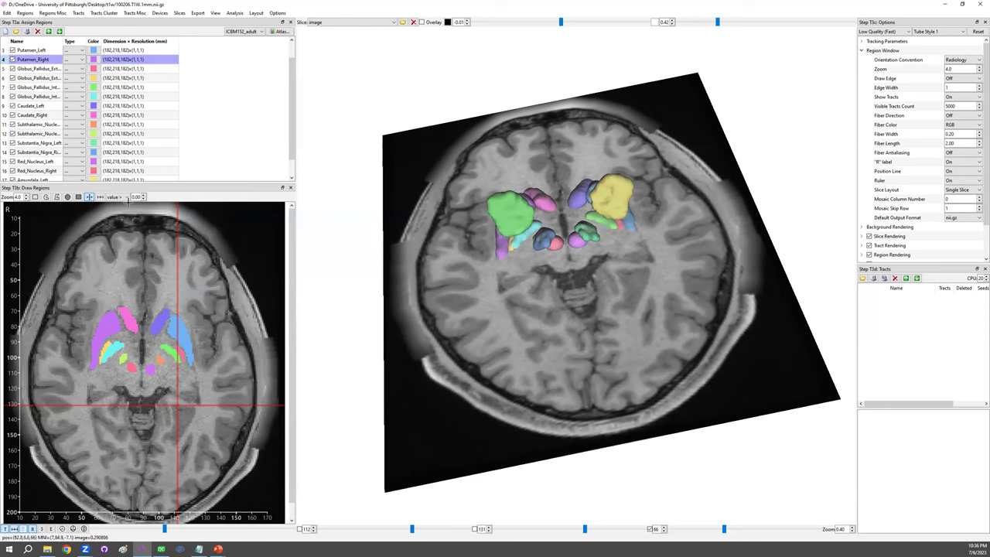
Step: Measure two distances across the frontal lobes on the axial slice with the ruler tool
left_click(99, 197)
left_click_drag(91, 264, 165, 264)
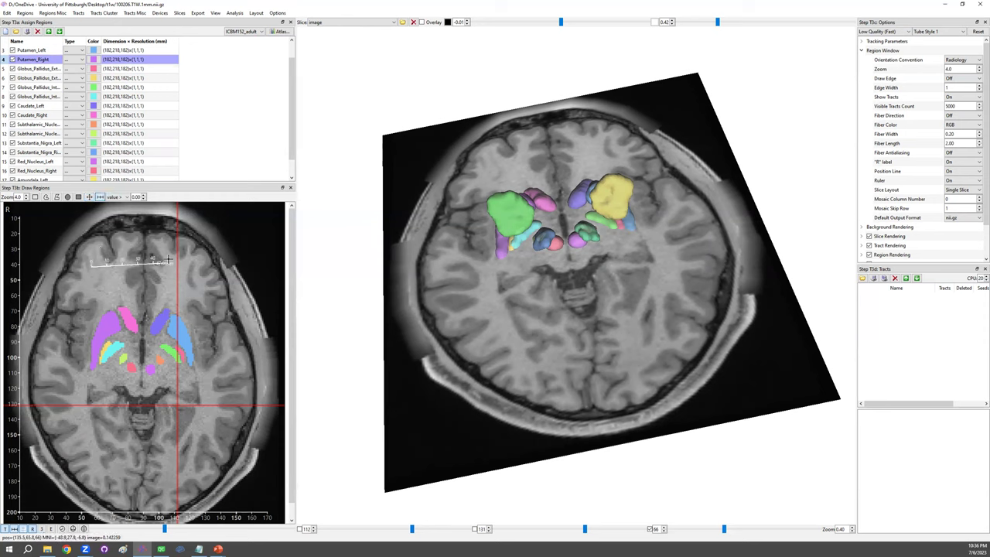
left_click_drag(106, 285, 180, 288)
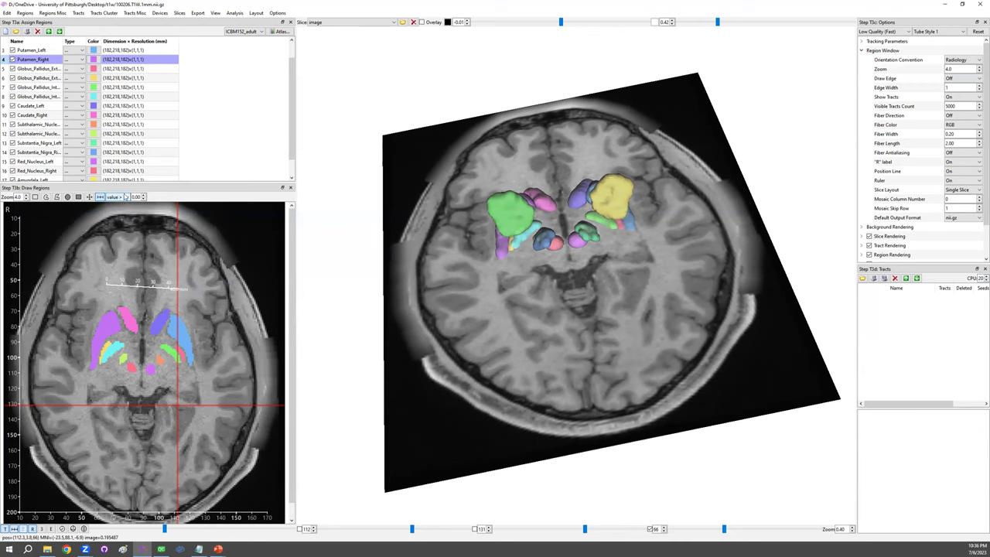
Step: Set the drawing threshold to values above 0.20 and add spheres to Putamen_Right in the left and right frontal lobes
scroll(135, 196, "down", 8)
left_click(68, 196)
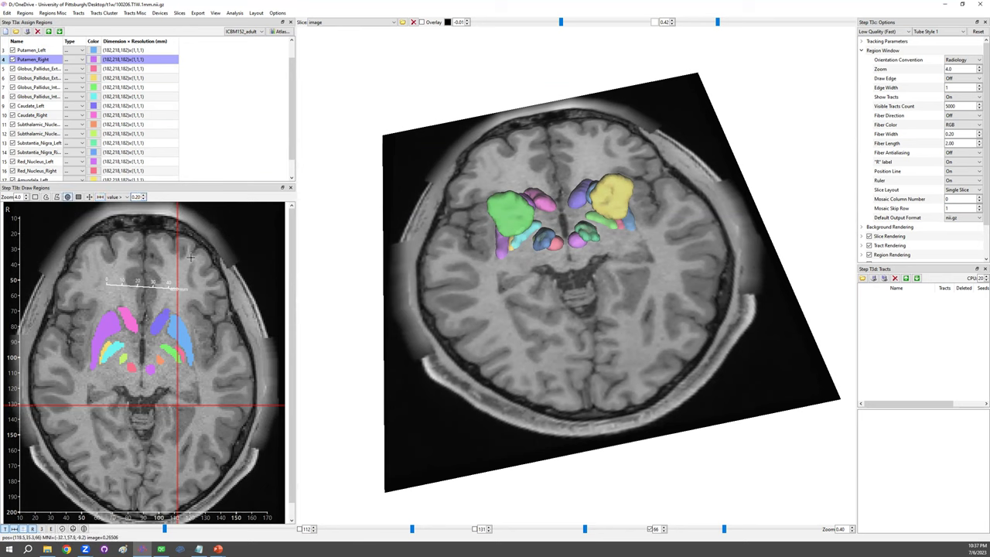
left_click_drag(204, 278, 203, 281)
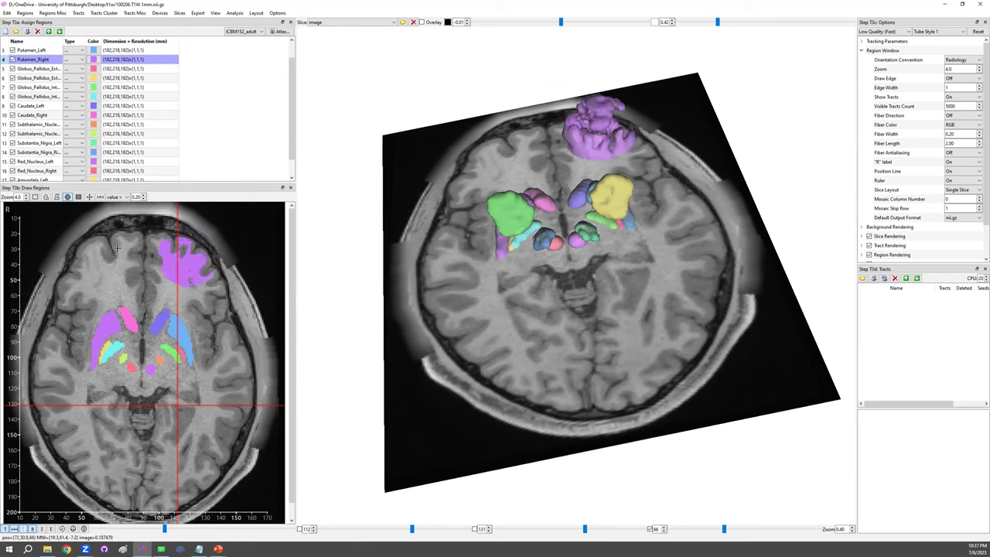
left_click_drag(126, 260, 129, 263)
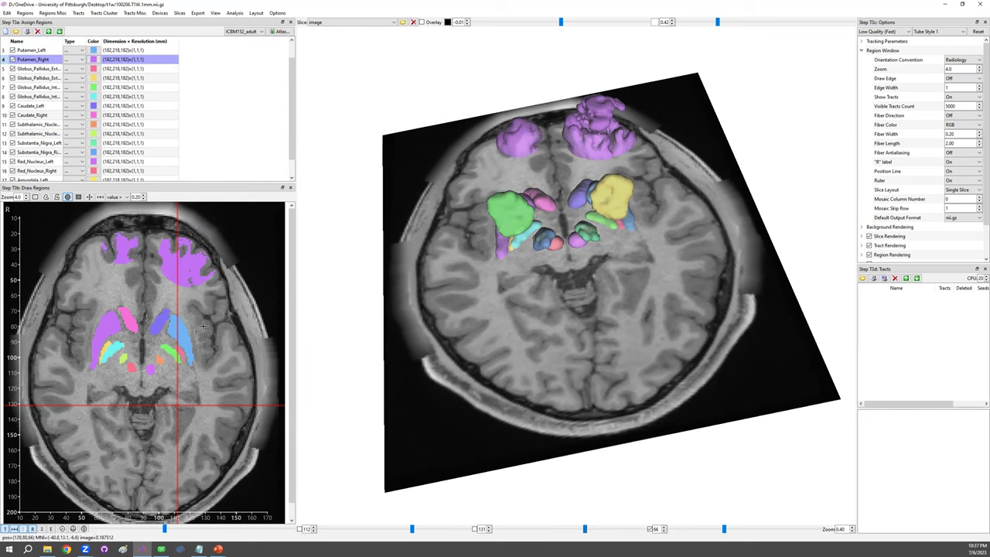
left_click_drag(630, 152, 588, 186)
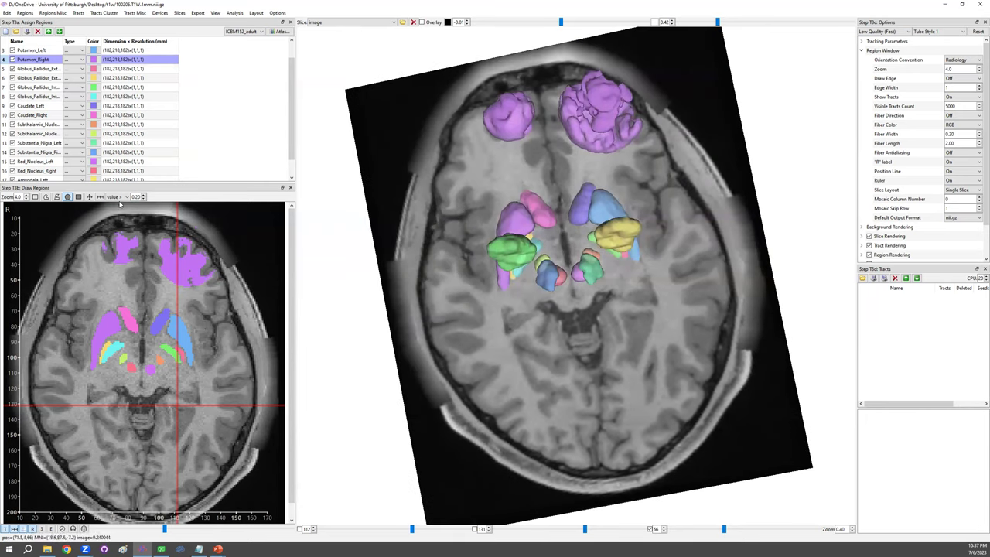
Step: Try a right frontal sphere limited to values below 0.20, and undo all frontal spheres added to Putamen_Right
left_click(123, 212)
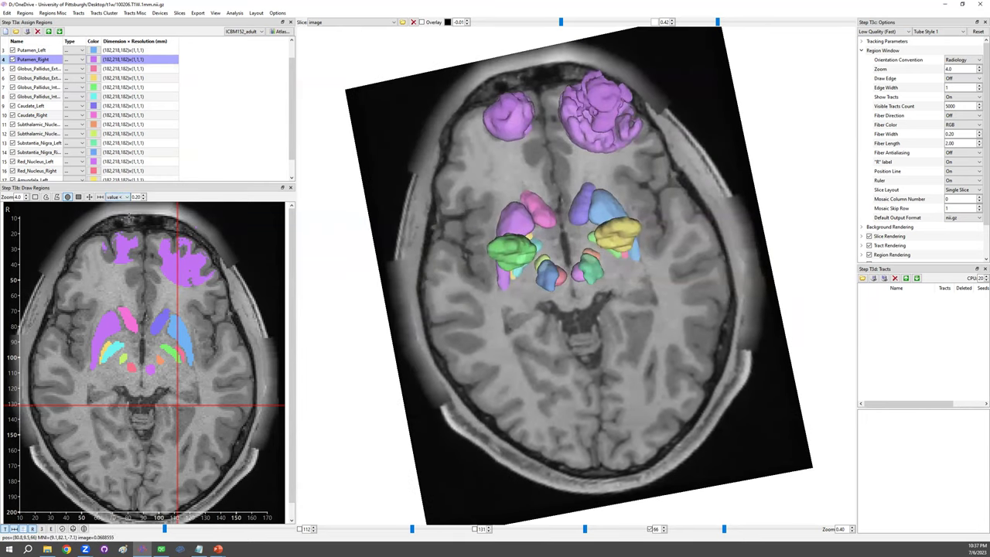
left_click(25, 13)
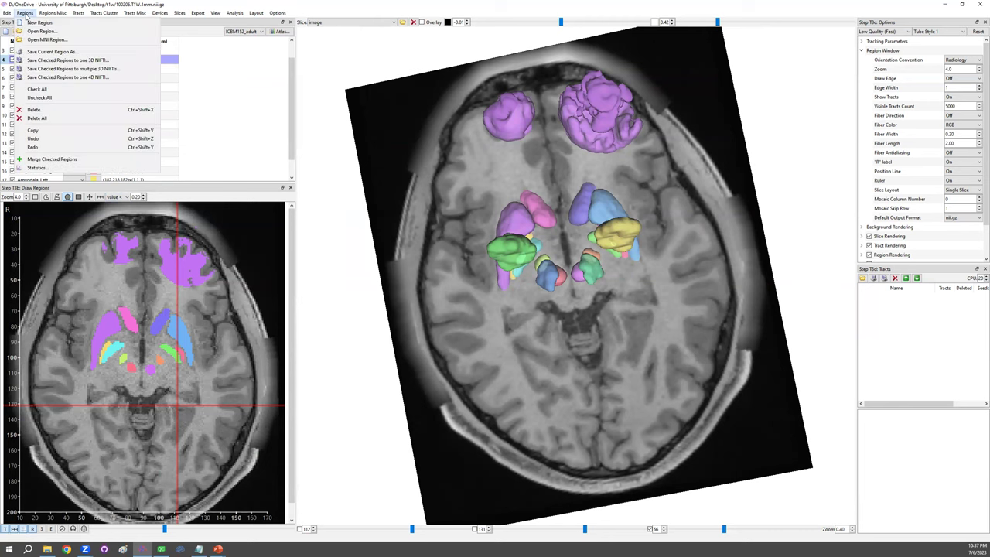
left_click(95, 140)
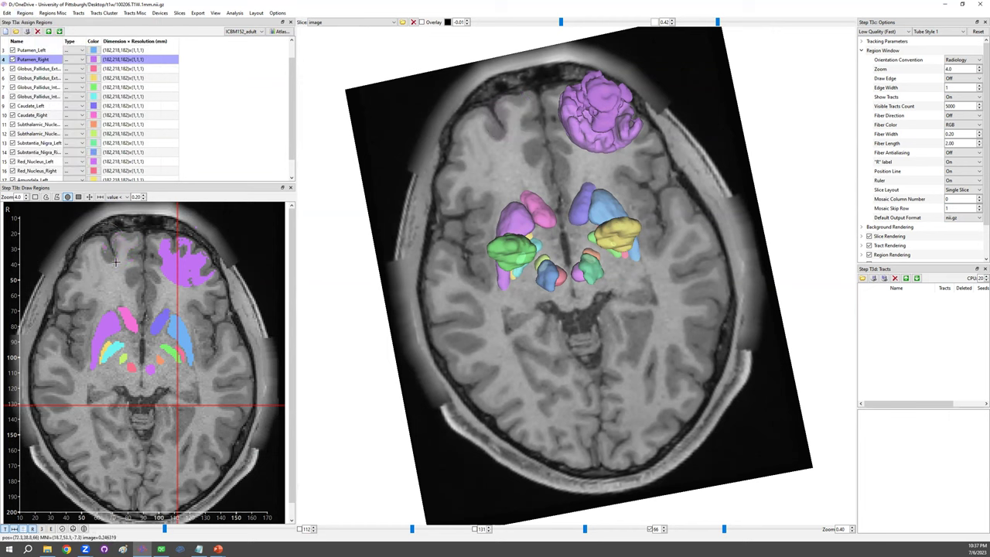
key("ctrl+y")
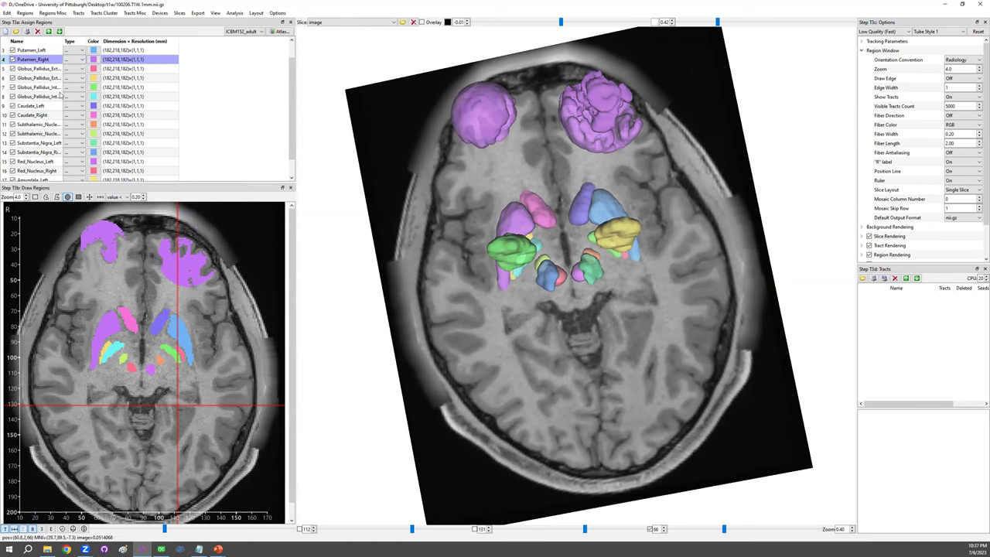
key("ctrl+z")
key("ctrl+z")
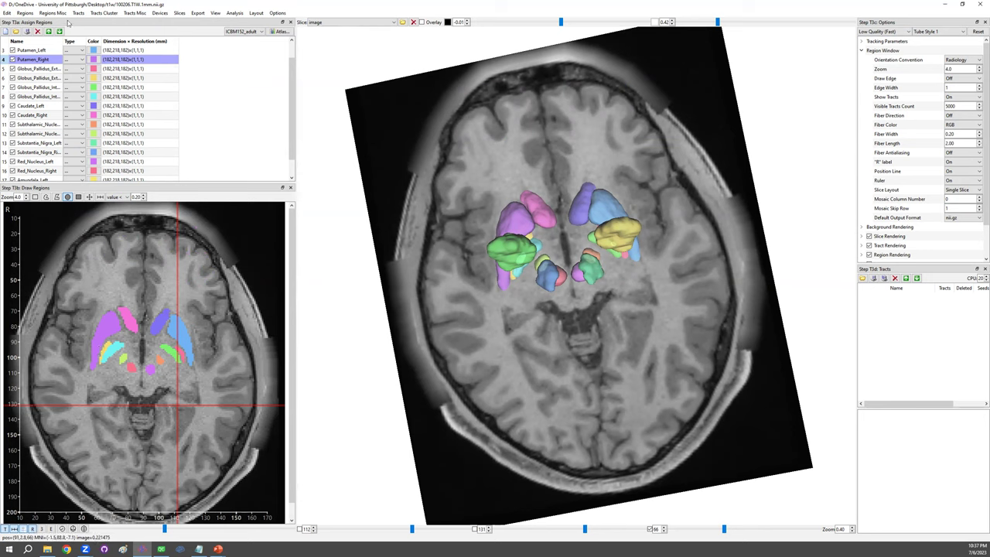
Step: Create a new region by thresholding the T1-weighted image at 0.2 and inspect its 3D surface
left_click(52, 13)
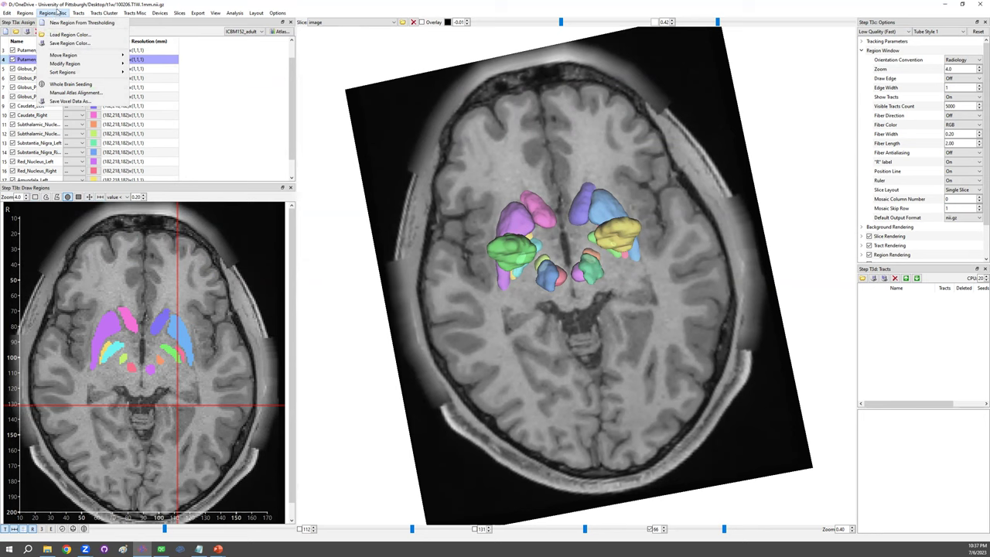
left_click(63, 23)
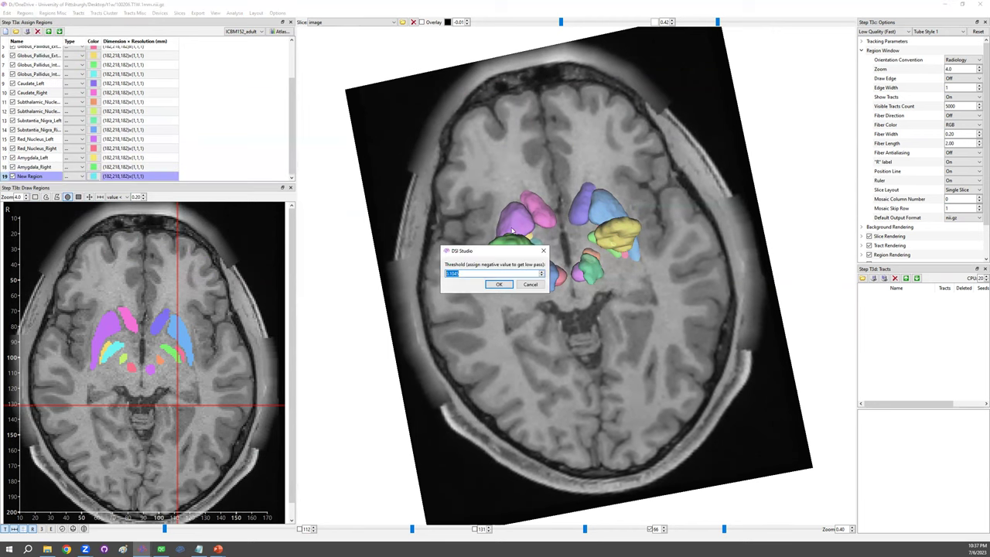
type("0.2")
key("Return")
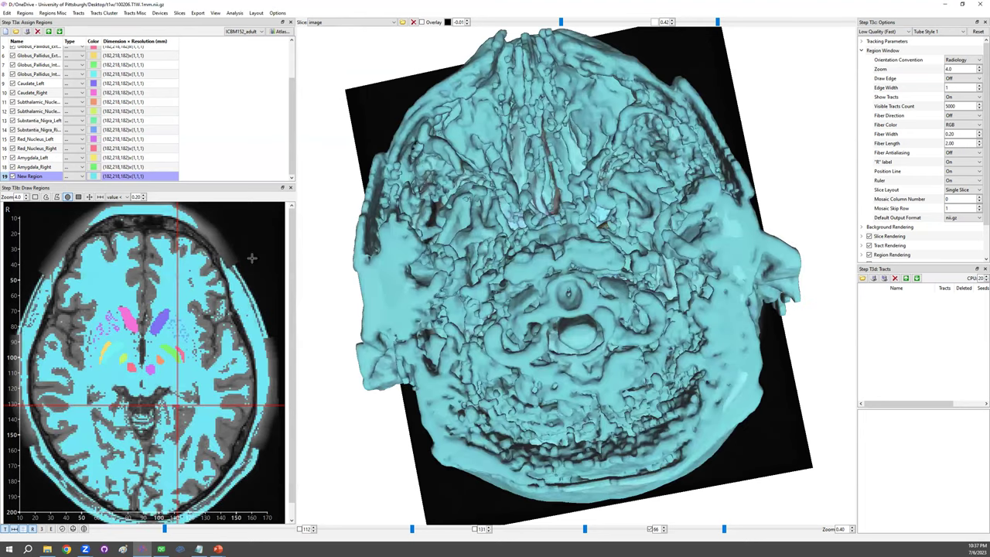
left_click_drag(678, 209, 652, 228)
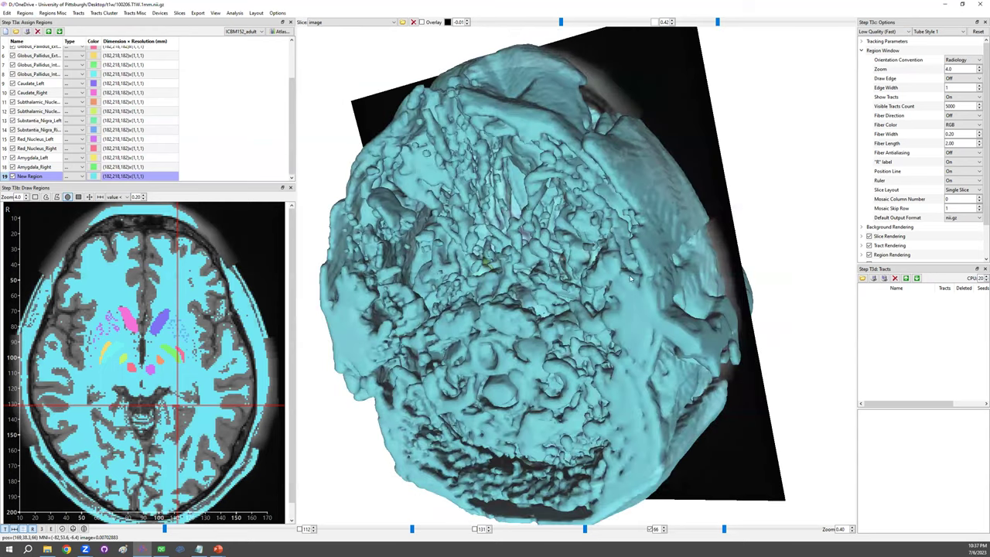
left_click_drag(629, 283, 603, 270)
left_click_drag(605, 220, 610, 206)
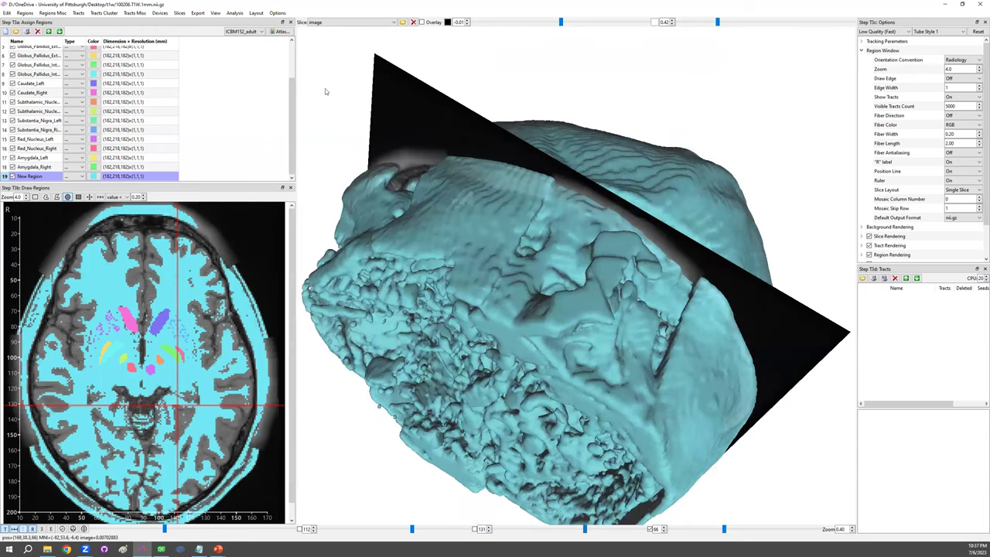
Step: Smooth the thresholded region and defragment it to isolate the brain surface
left_click(53, 13)
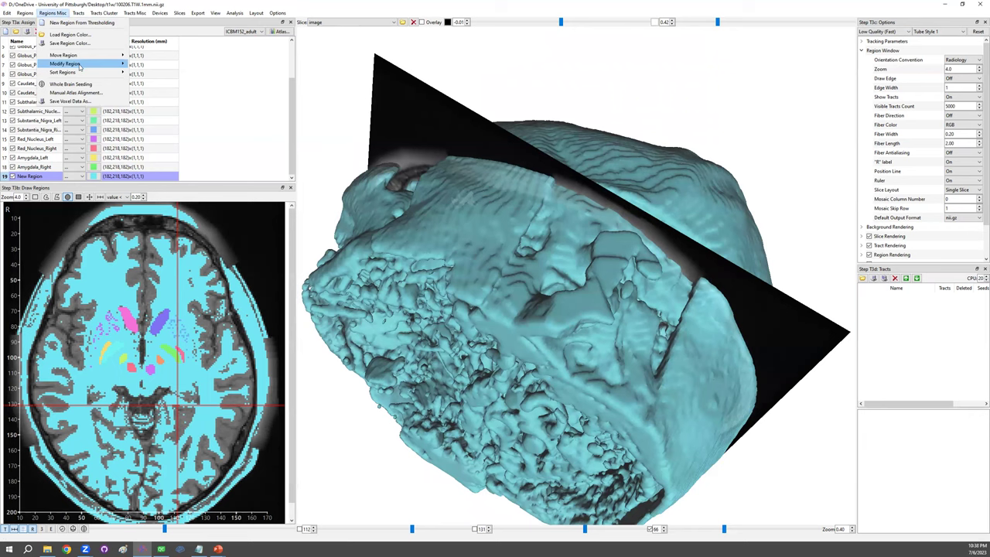
mouse_move(83, 65)
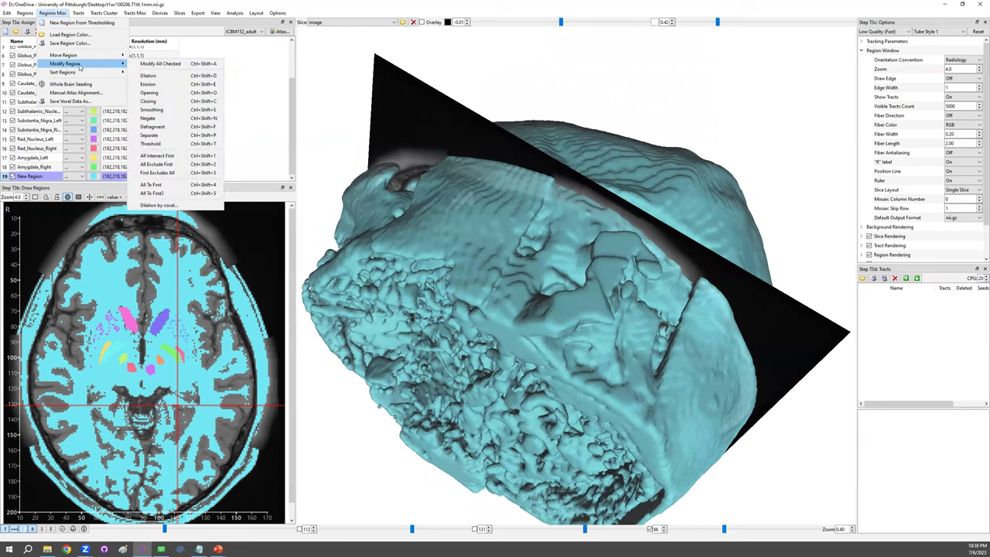
left_click(151, 110)
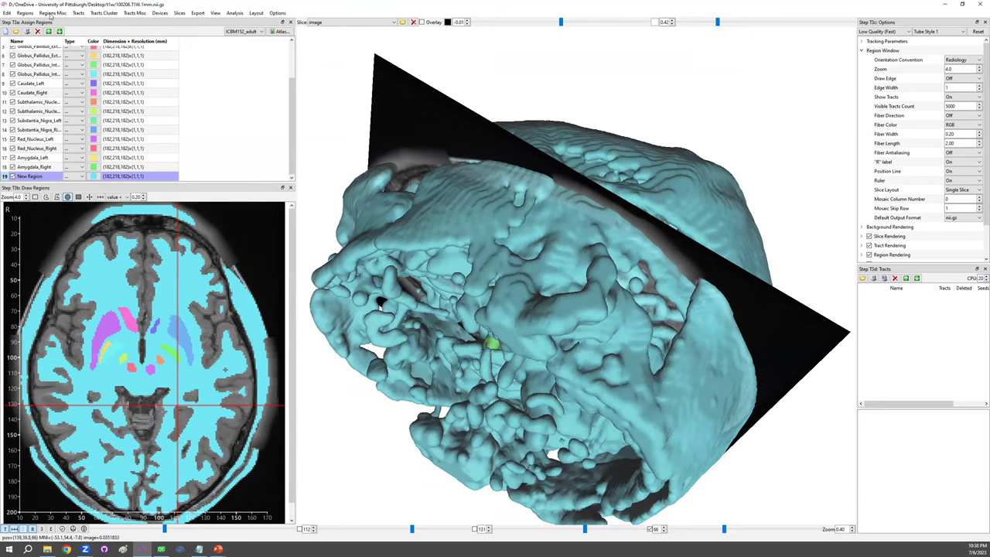
left_click(52, 14)
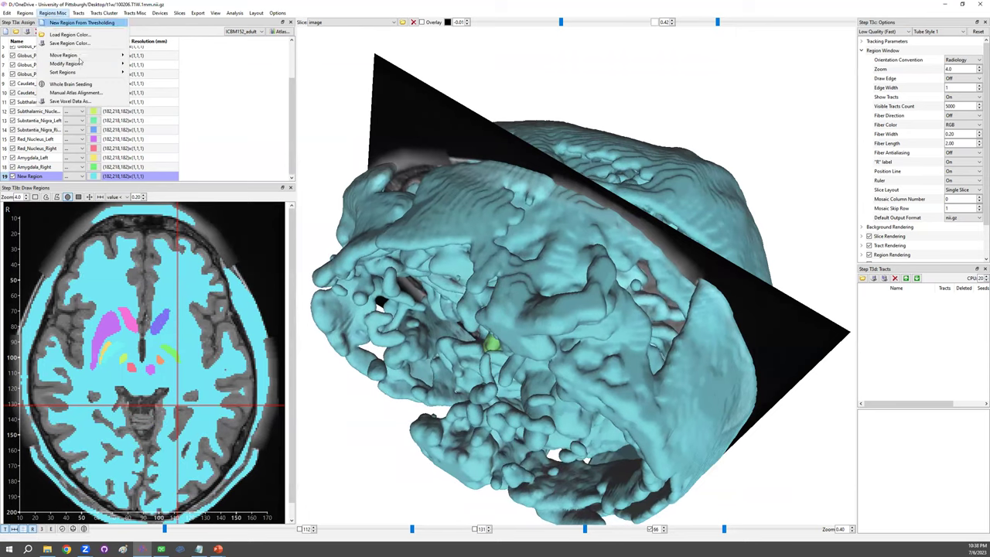
mouse_move(69, 63)
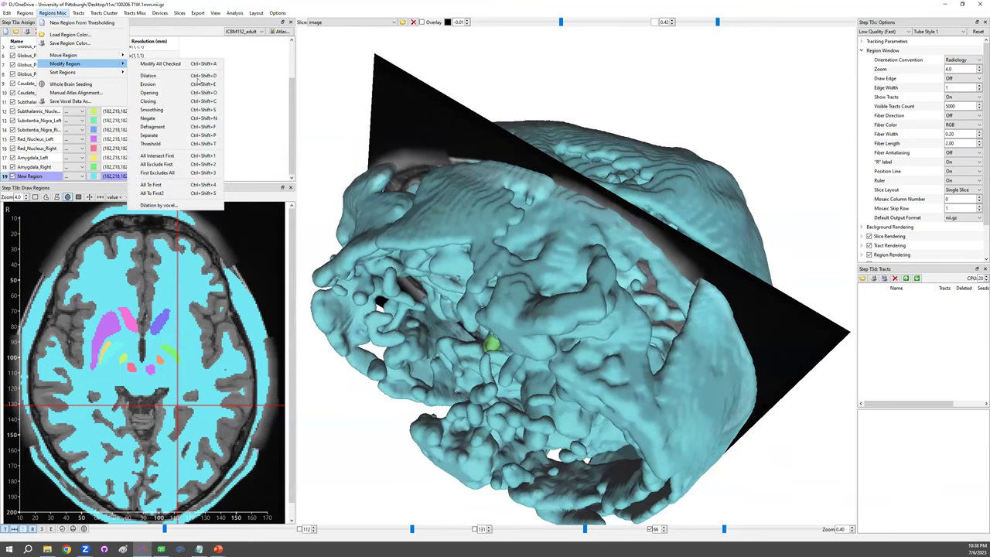
left_click(176, 127)
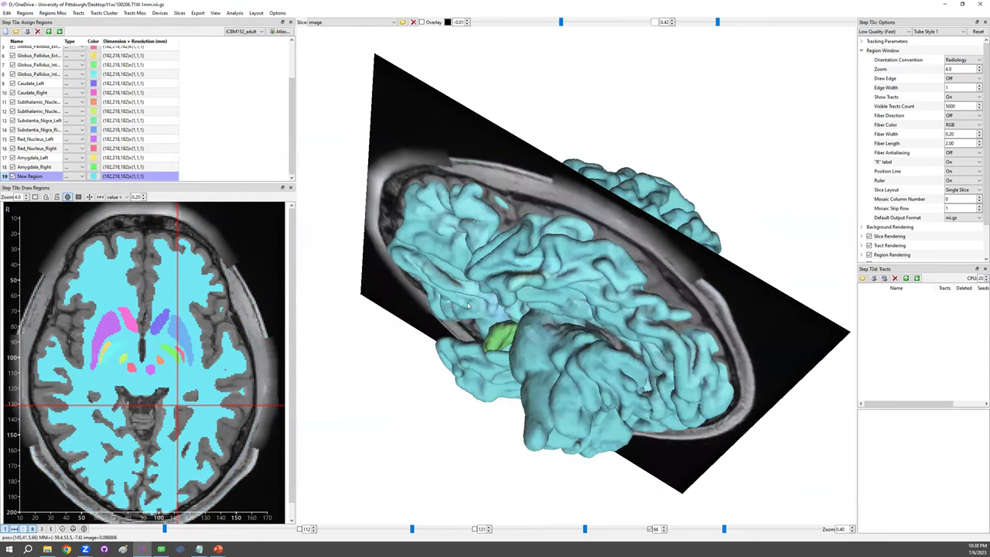
left_click_drag(568, 278, 596, 325)
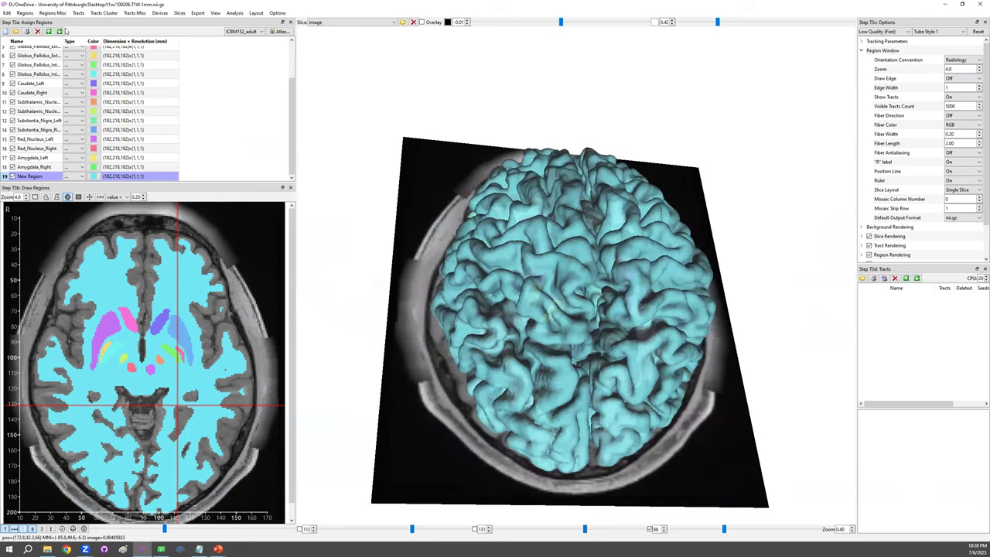
Step: Move the thresholded region up to the first position in the region list
left_click(49, 32)
left_click(49, 31)
left_click(49, 32)
double_click(48, 31)
left_click(49, 32)
double_click(49, 32)
double_click(49, 32)
left_click(49, 31)
double_click(48, 32)
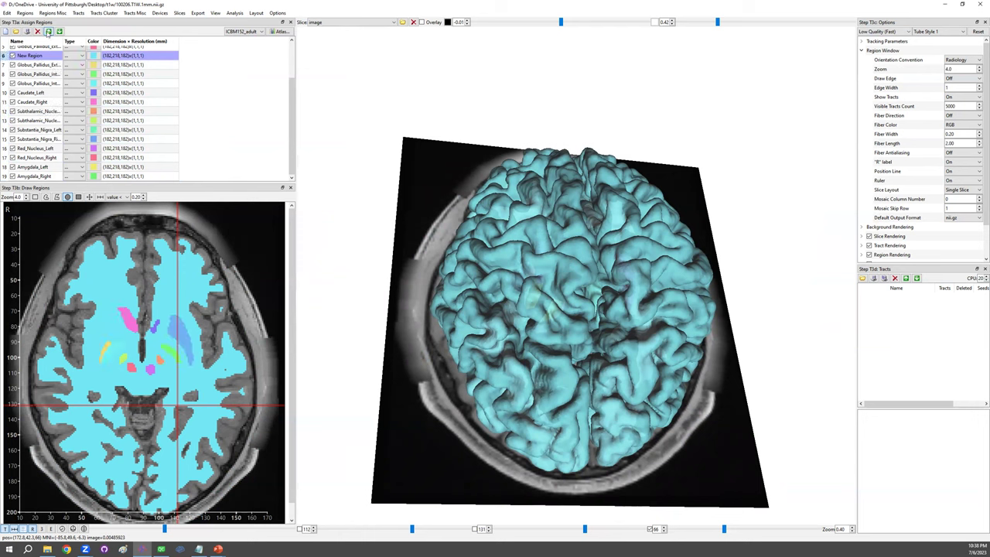
double_click(48, 32)
double_click(49, 31)
left_click(51, 32)
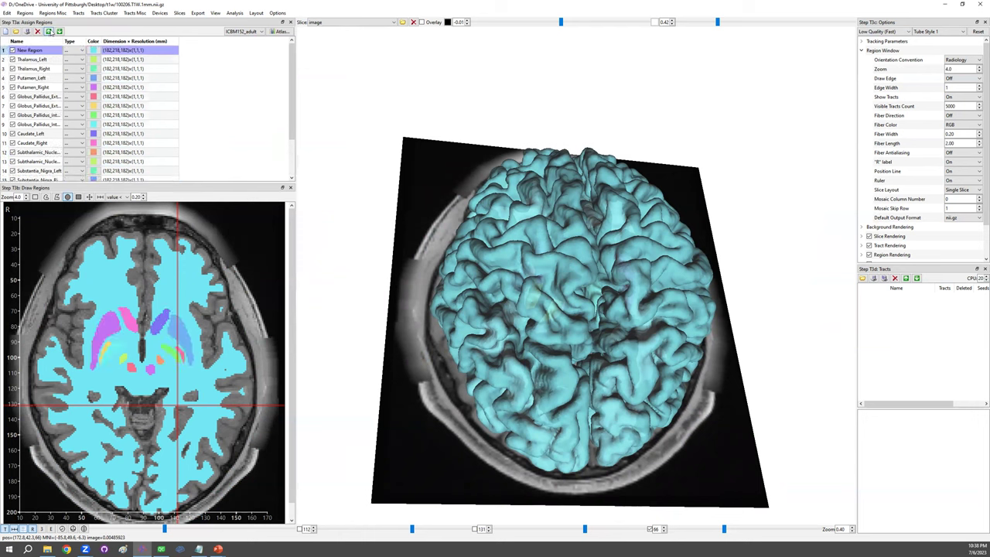
Step: Shift the thresholded region along the X axis
left_click(53, 13)
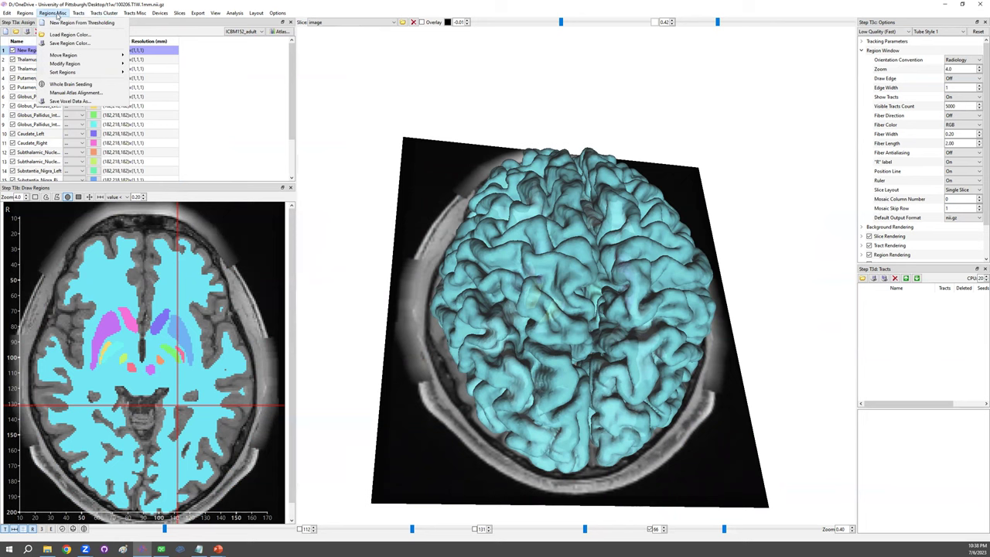
key("Down")
key("Down")
key("Down")
key("Right")
key("Left")
key("Up")
key("Right")
mouse_move(56, 16)
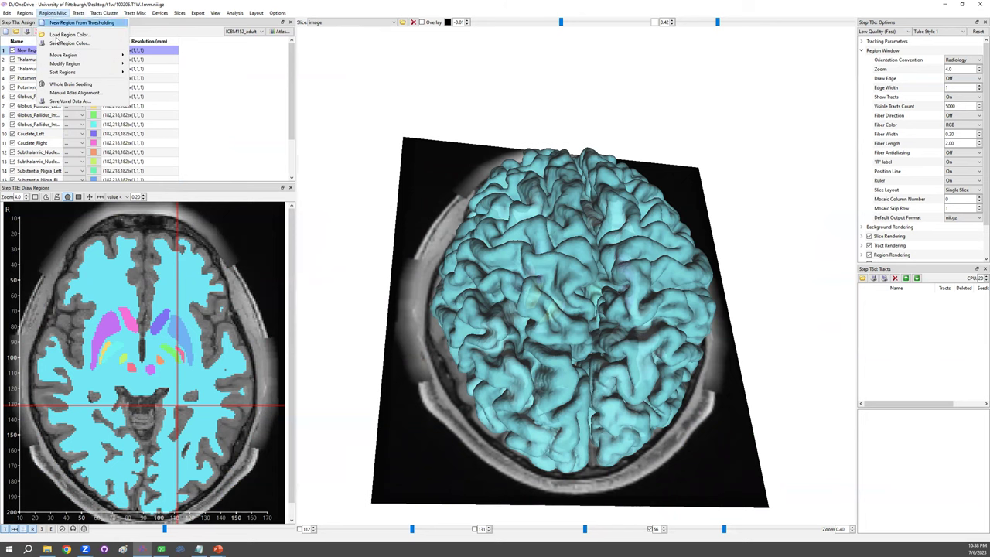
left_click(144, 57)
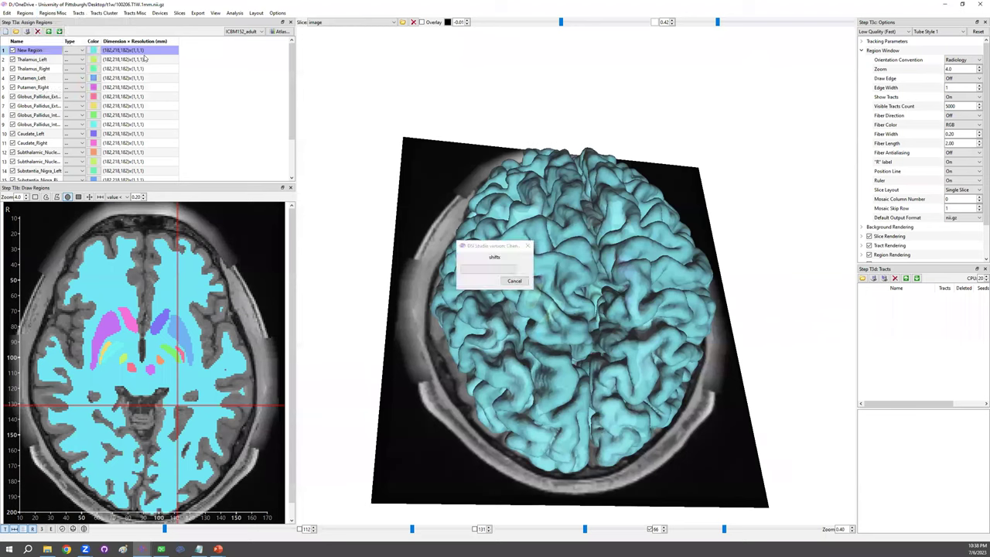
left_click(46, 14)
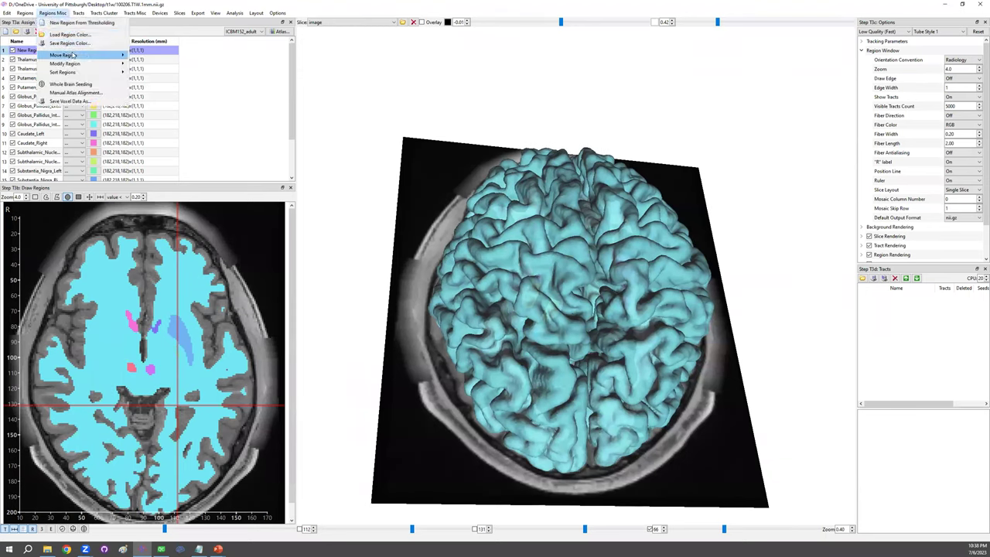
left_click(153, 67)
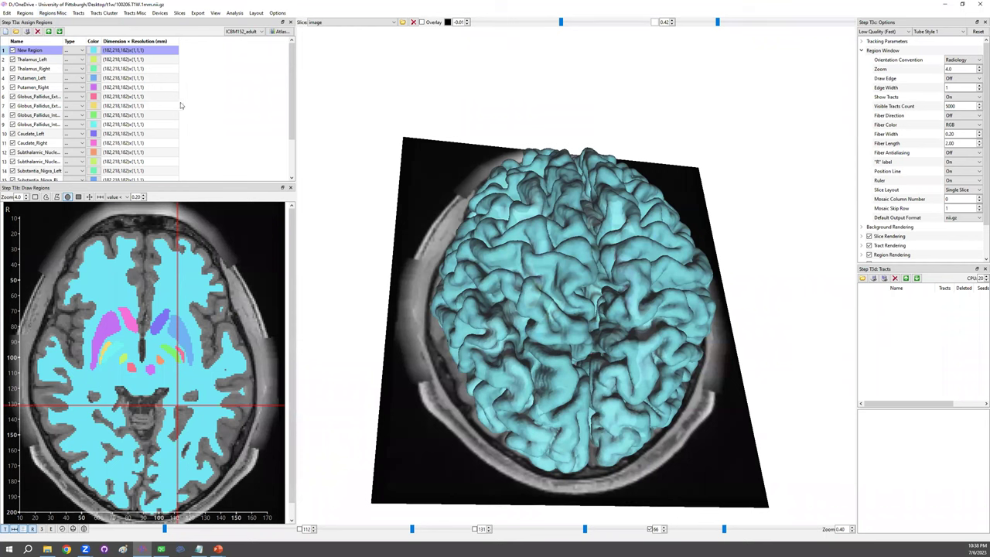
left_click(62, 14)
mouse_move(95, 68)
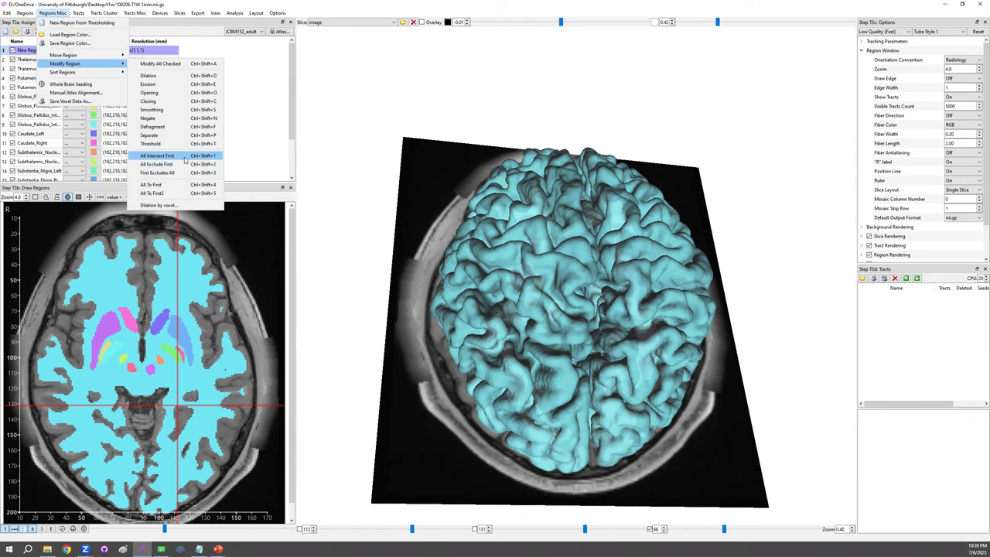
left_click(56, 135)
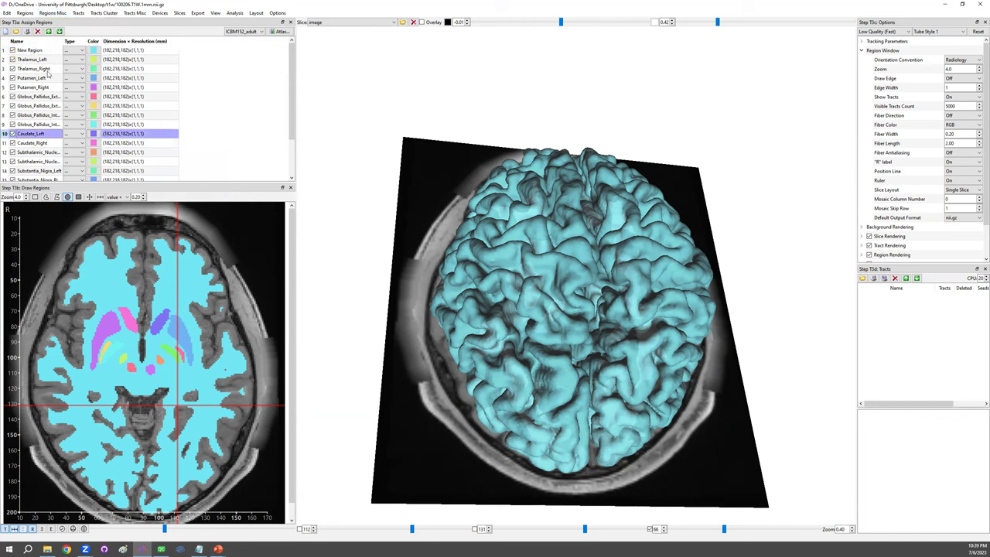
Step: Delete all atlas regions, starting with Thalamus_Left, along with the thresholded brain region so the region list is empty
left_click(43, 58)
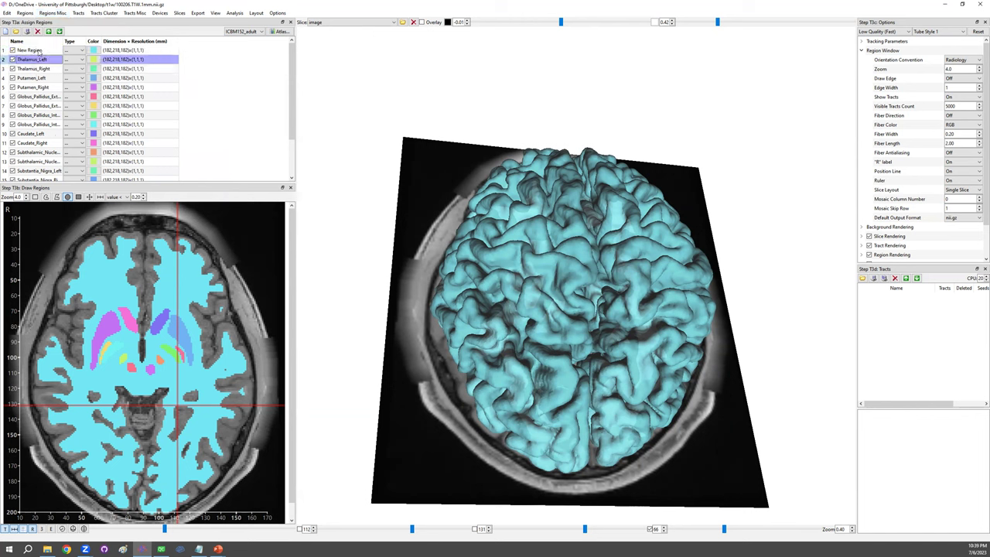
left_click(37, 32)
left_click(37, 32)
left_click(37, 32)
left_click(37, 32)
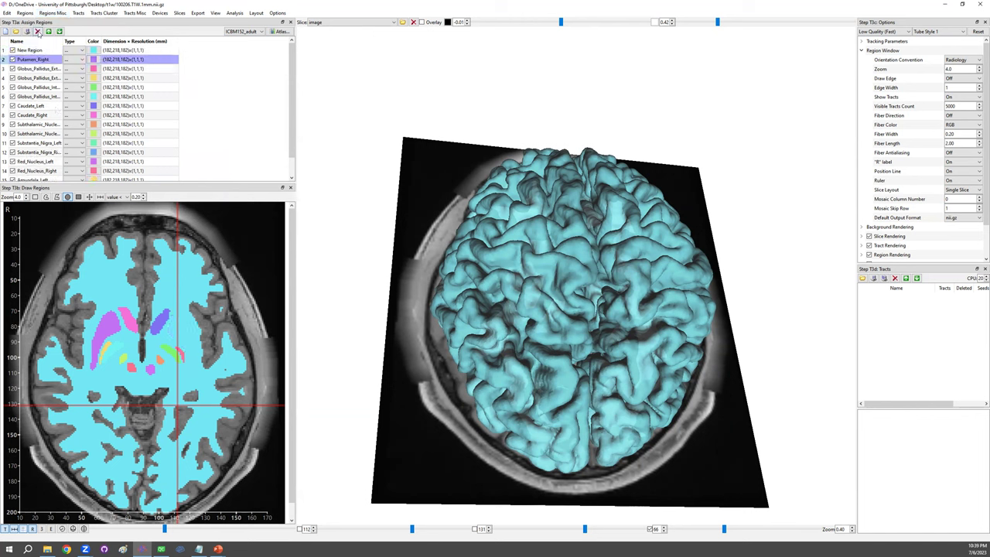
left_click(37, 32)
left_click(37, 32)
left_click(37, 31)
left_click(37, 31)
left_click(37, 32)
left_click(37, 32)
left_click(37, 31)
left_click(37, 31)
left_click(37, 32)
left_click(38, 32)
left_click(37, 32)
left_click(37, 32)
left_click(37, 31)
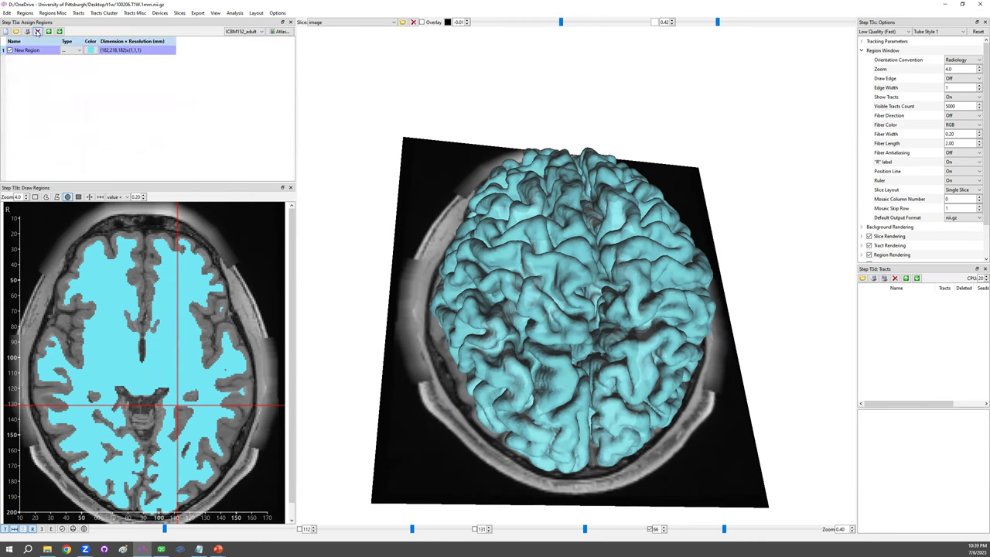
left_click(37, 32)
left_click(37, 32)
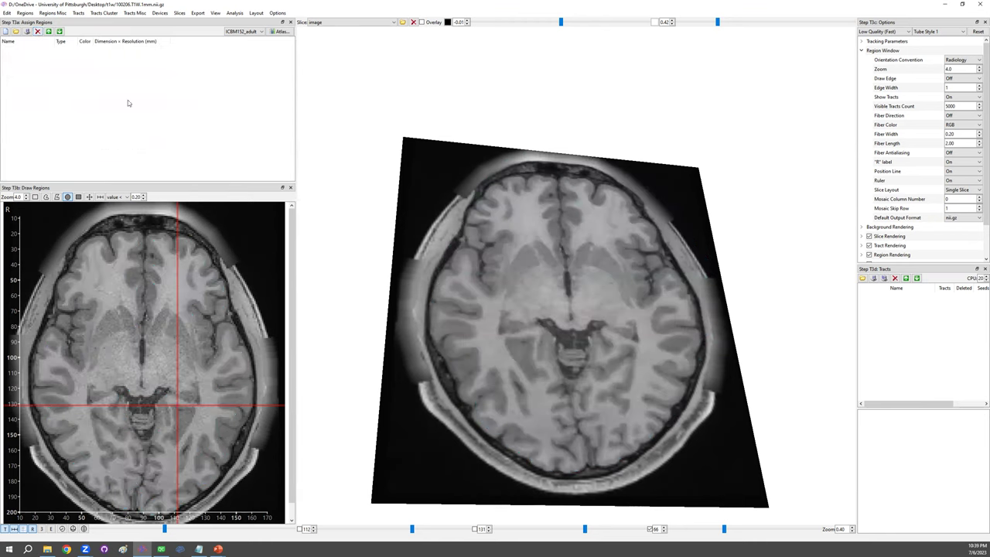
left_click(5, 31)
left_click(5, 32)
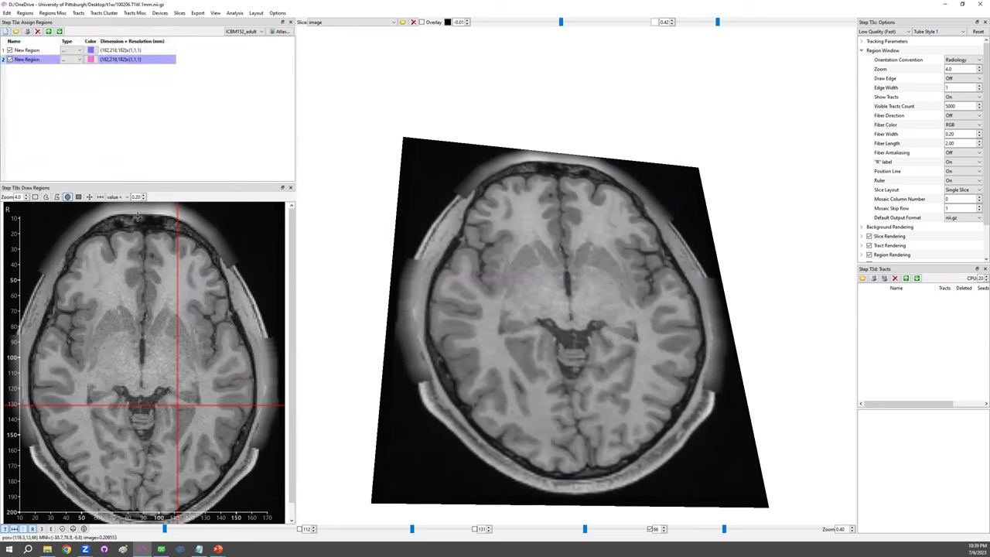
left_click_drag(98, 274, 125, 292)
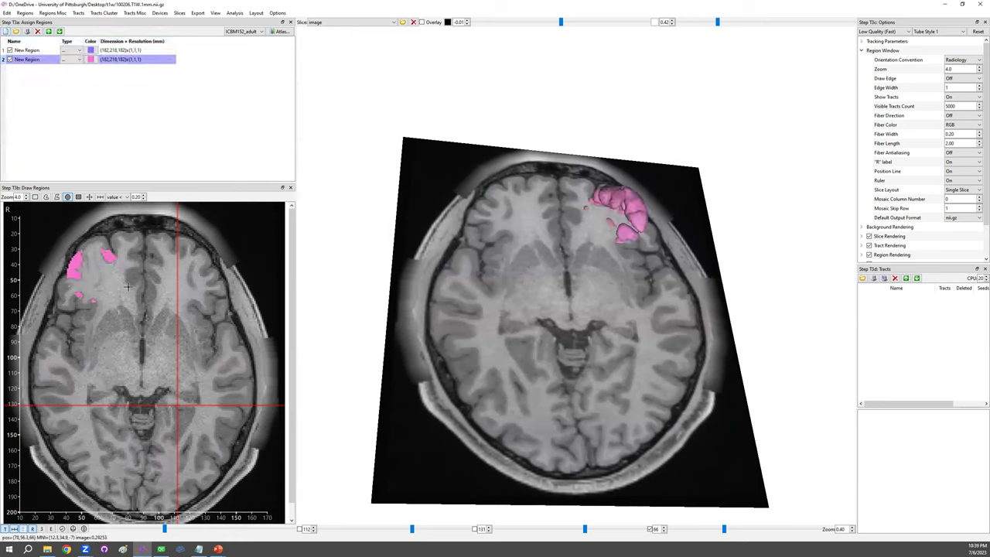
Step: Set the drawing threshold value to 0.00 and delete both new regions
scroll(136, 196, "up", 1)
left_click(37, 31)
left_click(37, 32)
Step: Create three new regions and draw them as partly overlapping spheres in the right frontal area of the axial slice
left_click(5, 31)
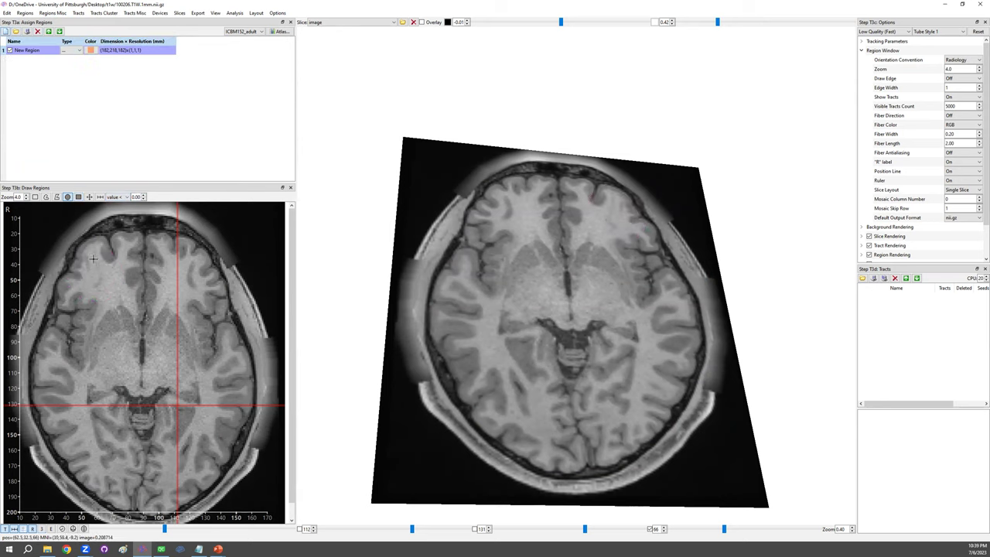
left_click_drag(106, 293, 109, 295)
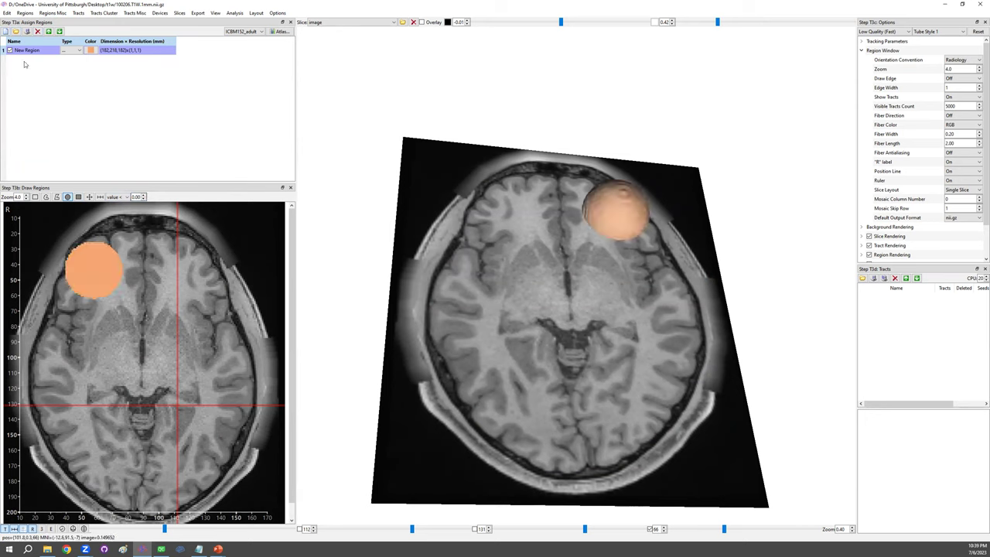
left_click(5, 31)
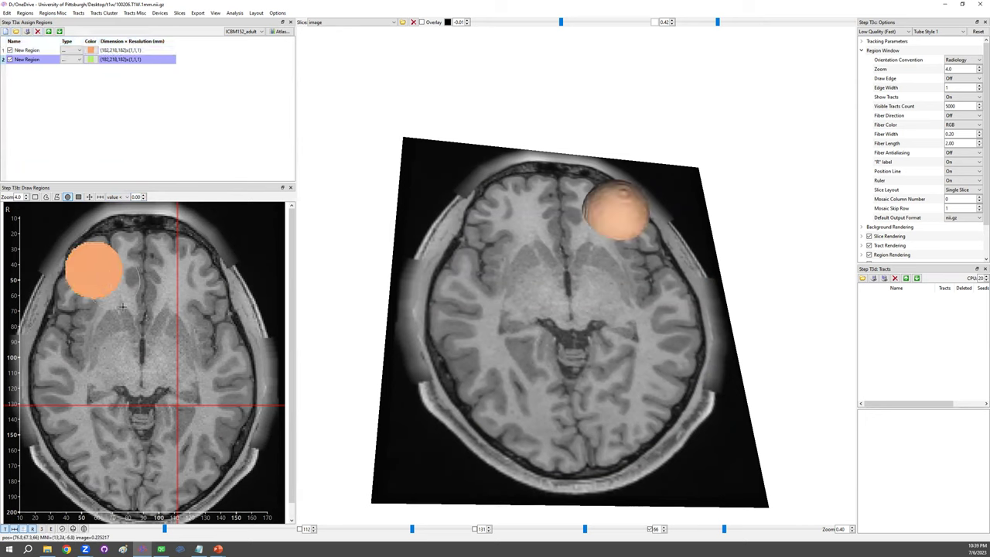
left_click(114, 281)
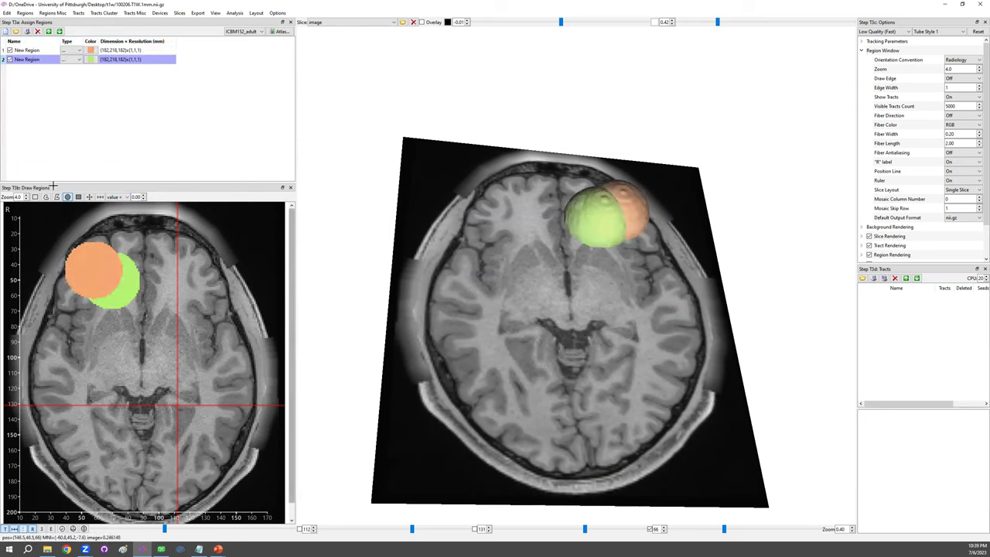
left_click(5, 31)
left_click(112, 279)
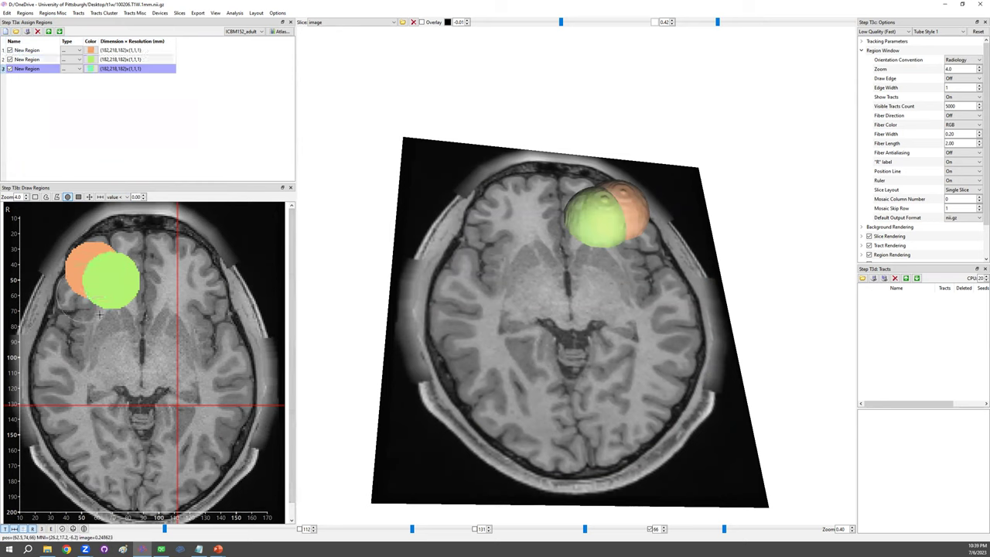
left_click(81, 292)
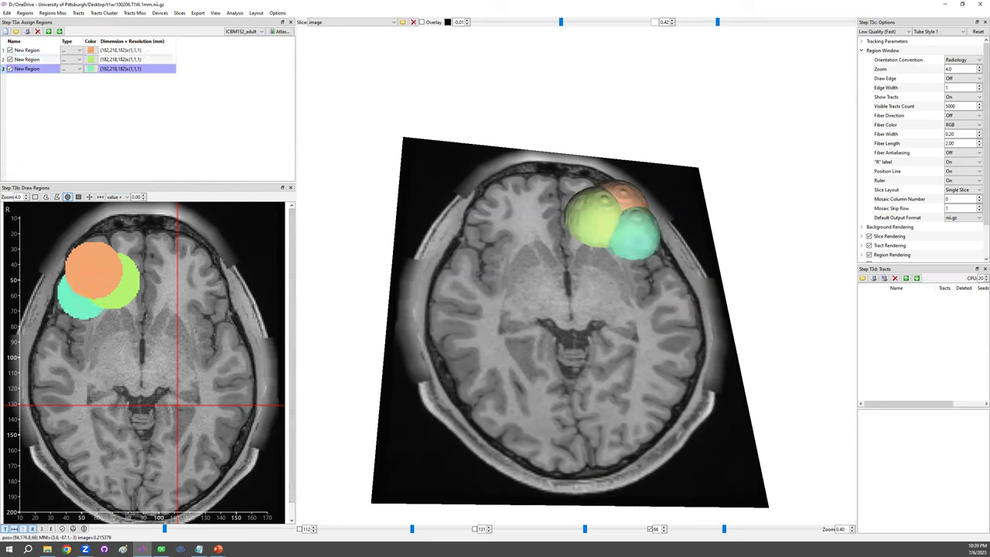
Step: Turn on edge drawing so the regions appear as outlines in the slice view
left_click(51, 528)
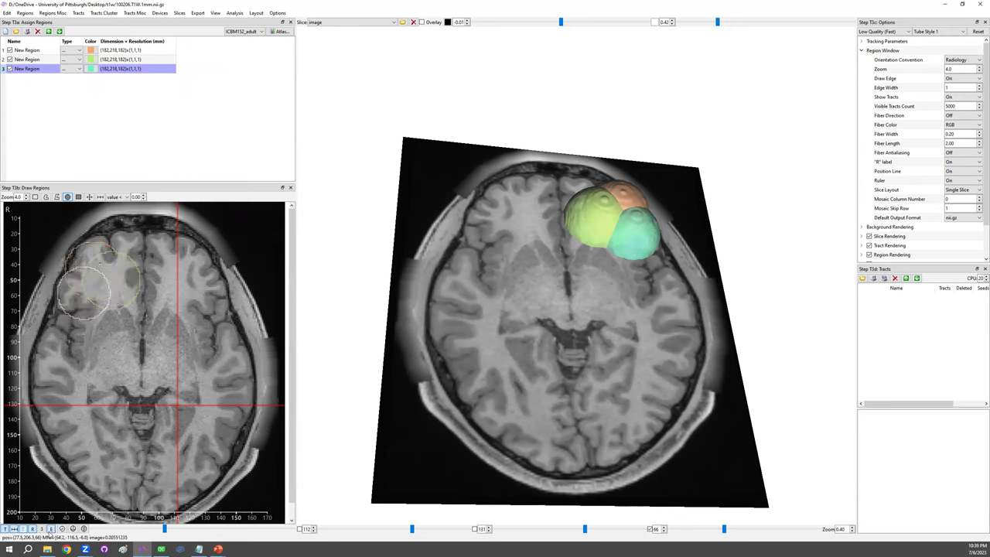
left_click(51, 529)
left_click(51, 529)
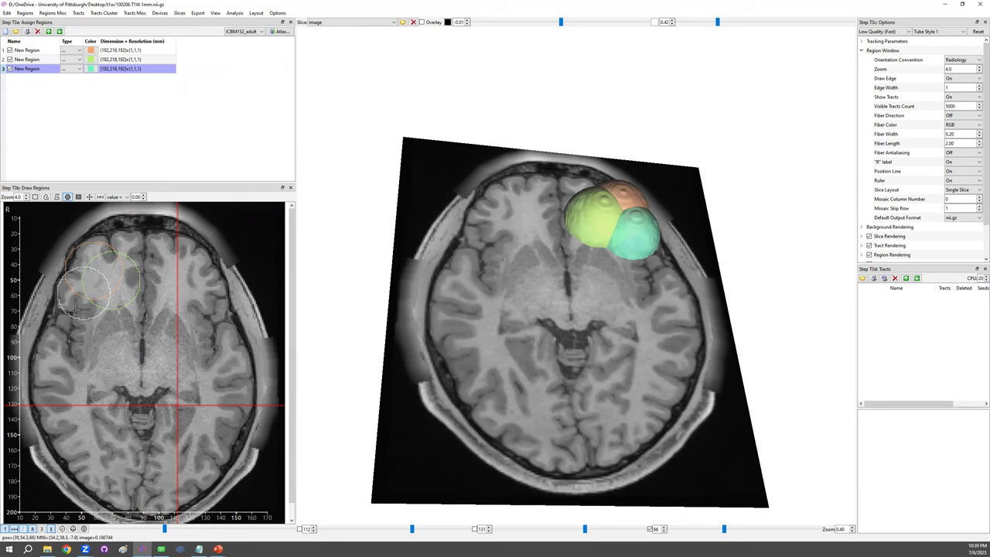
Step: Apply All Intersect First to limit the second and third regions to their overlap with the first region
left_click(103, 13)
mouse_move(52, 13)
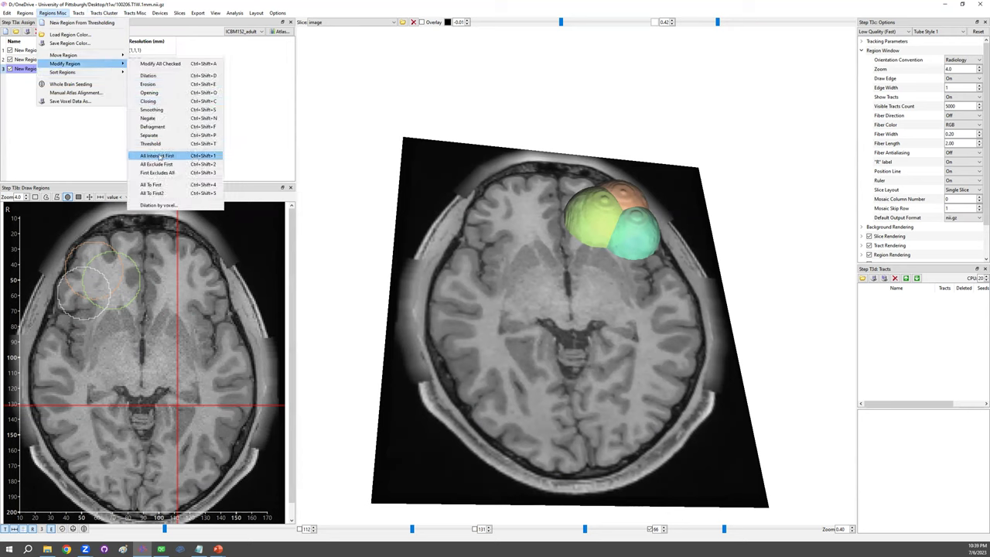
left_click(160, 157)
right_click(159, 155)
left_click(99, 102)
Step: Select the three regions in turn to examine the intersected outlines on the axial slice
left_click(45, 61)
left_click(42, 72)
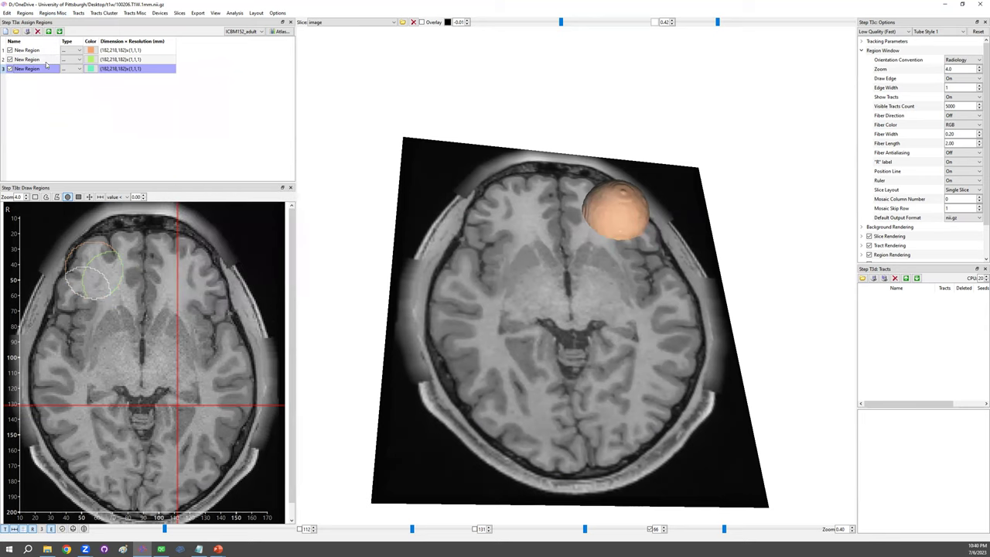
left_click(45, 60)
left_click(45, 67)
left_click(45, 60)
left_click(45, 67)
left_click(45, 61)
left_click(43, 68)
left_click(45, 61)
left_click(42, 67)
left_click(52, 51)
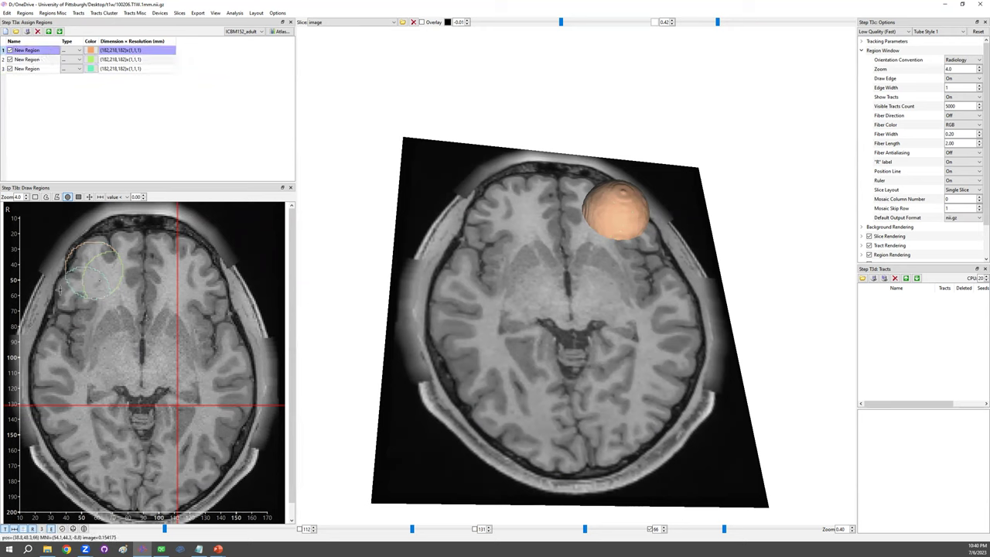
Step: Delete the second and third regions and draw two new, smaller spherical regions that each partly overlap the first region
left_click(38, 60)
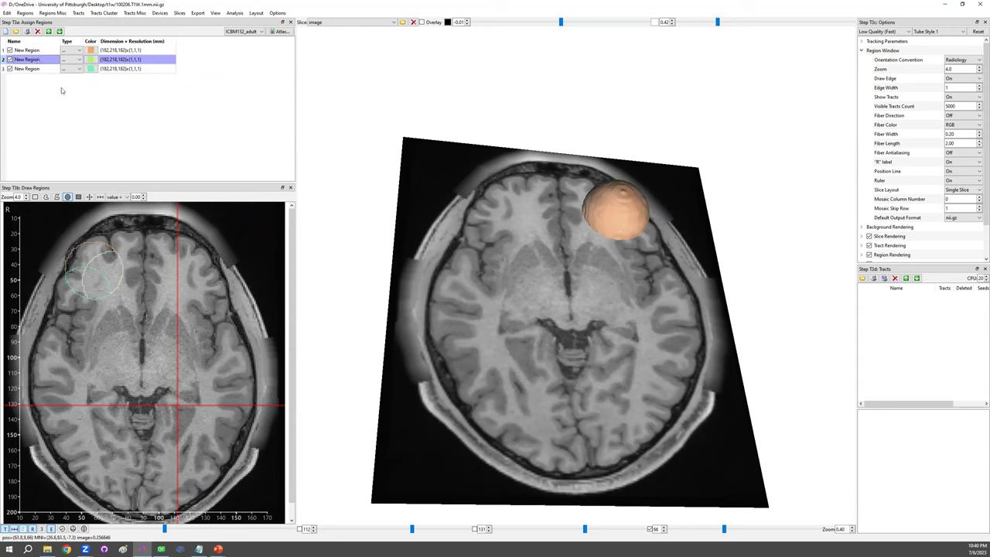
left_click(38, 31)
left_click(38, 31)
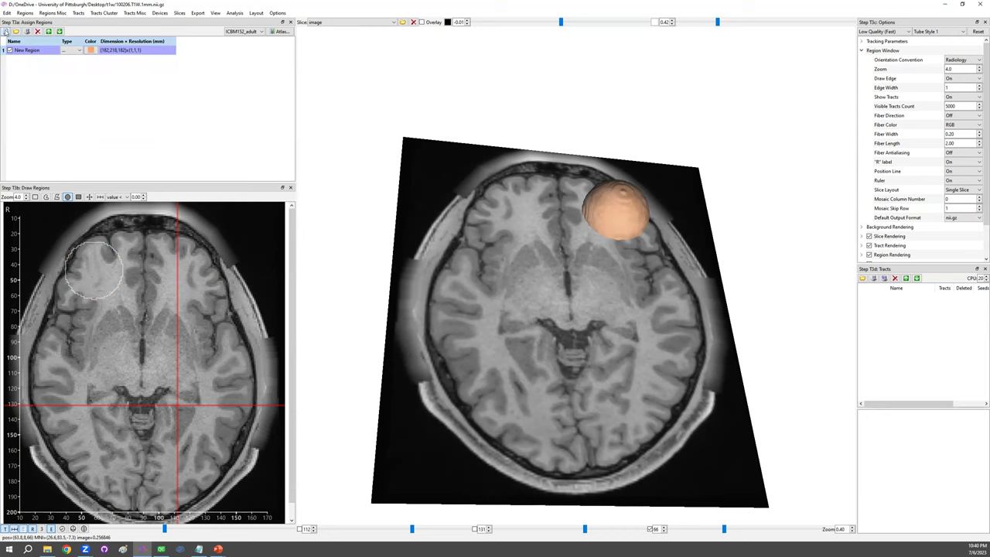
left_click(6, 32)
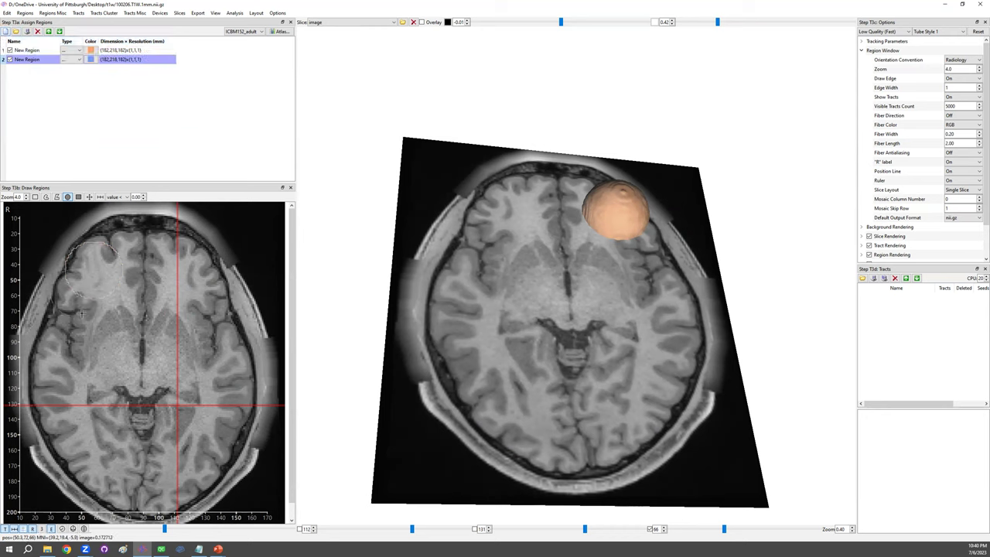
left_click(73, 291)
left_click(5, 31)
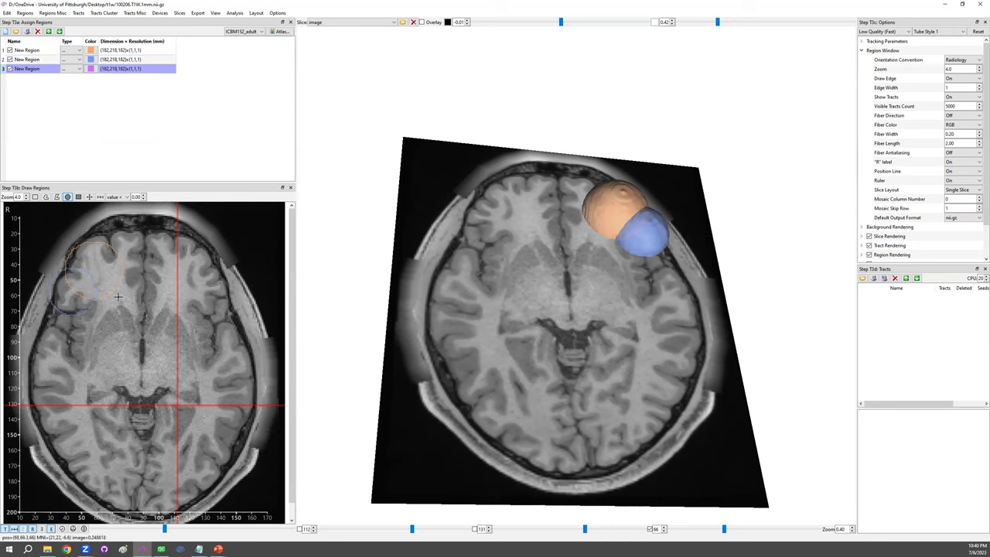
left_click(92, 299)
Step: Extend the first region with additional small spheres along its outer frontal side
left_click(35, 51)
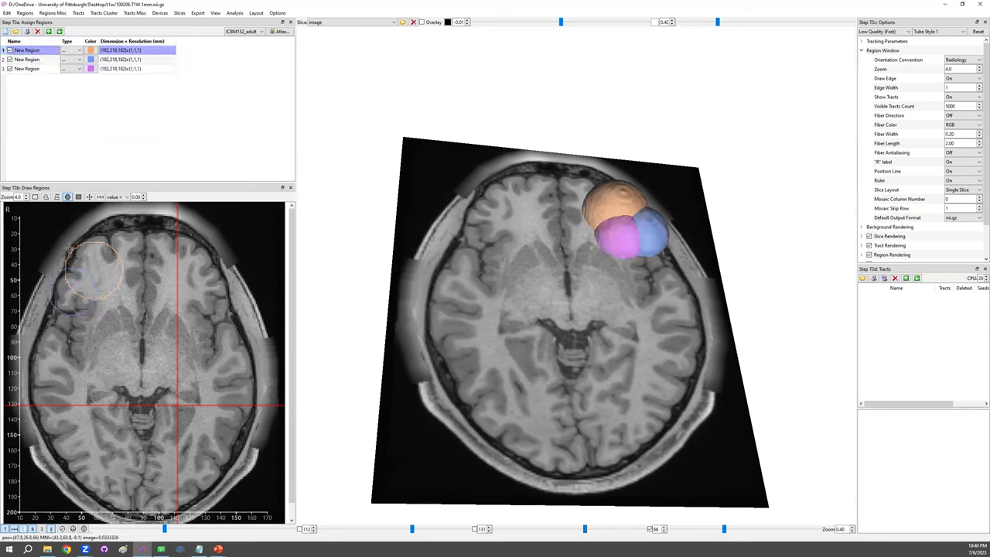
mouse_move(68, 272)
left_mouse_down()
mouse_move(88, 292)
mouse_move(84, 281)
left_mouse_up()
left_click_drag(71, 246, 75, 259)
left_click(70, 246)
Step: Apply All Intersect First with the extended first region and undo the last change to the second region
left_click(52, 13)
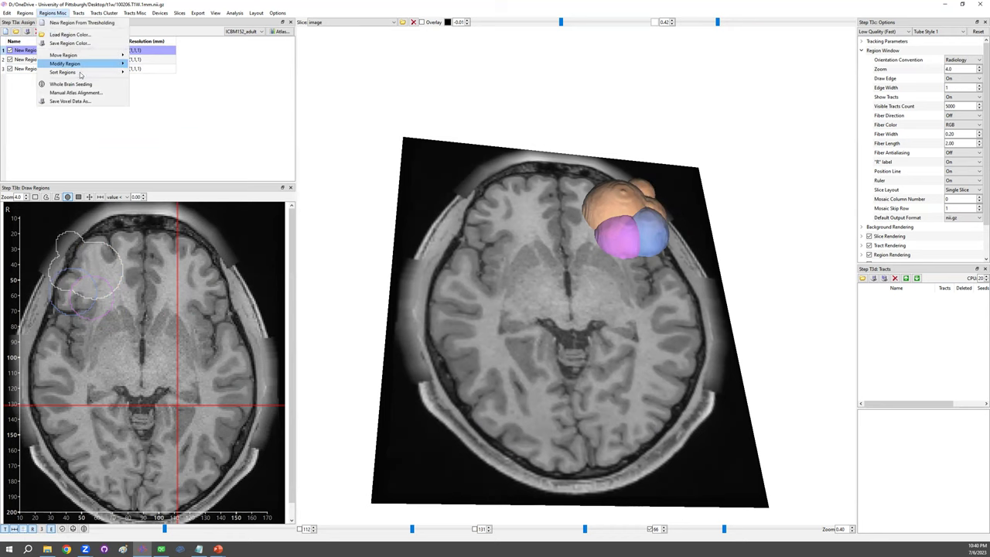
mouse_move(85, 63)
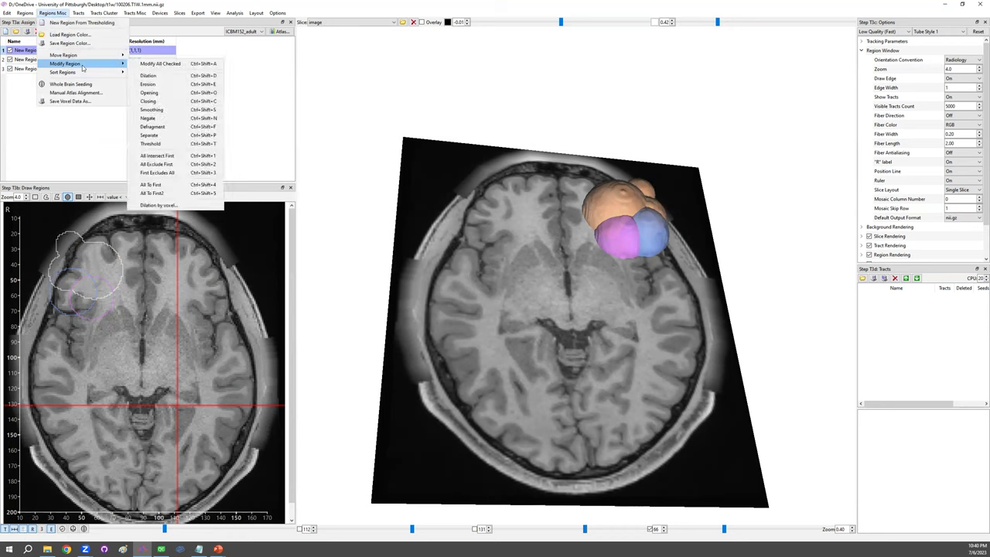
left_click(176, 157)
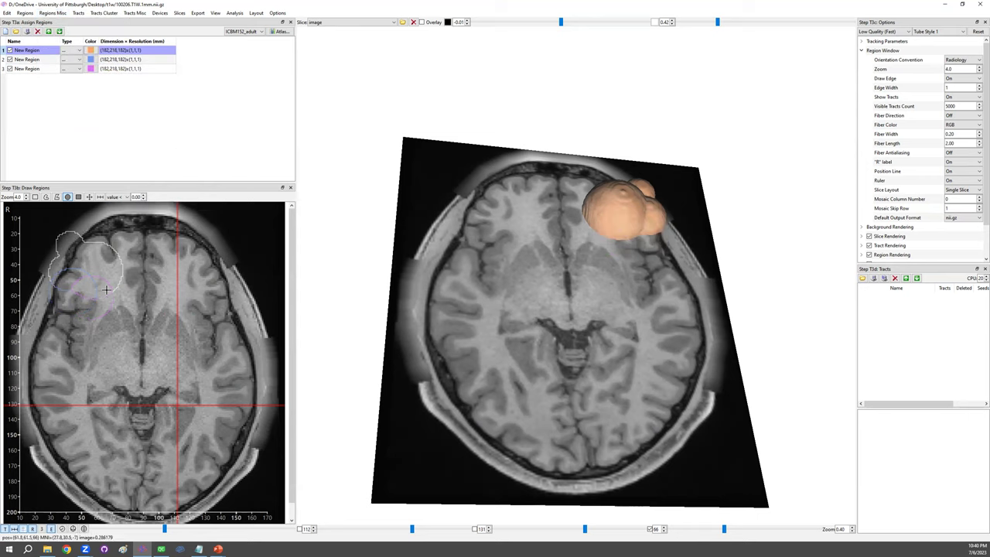
left_click(39, 60)
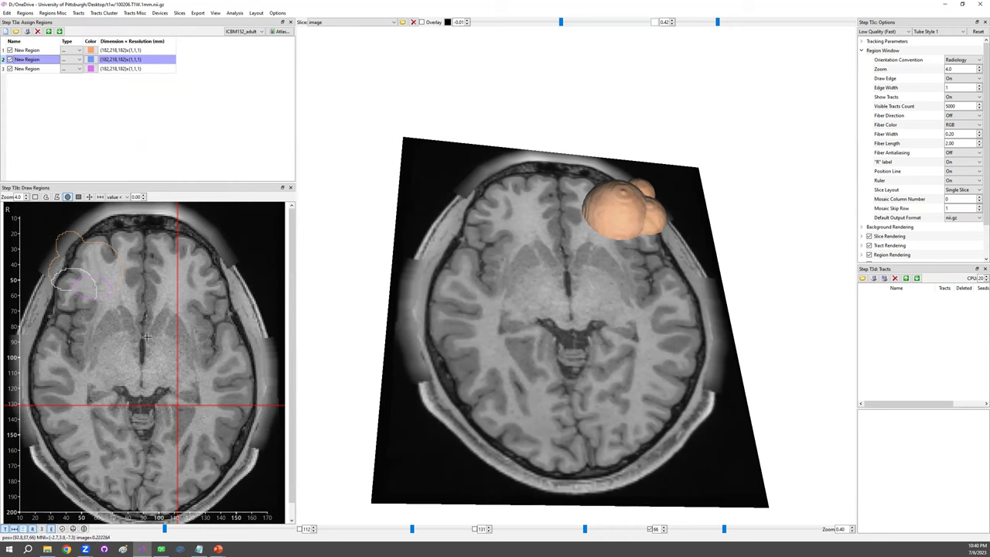
key("ctrl+z")
Step: Replace the second and third regions with one new, larger spherical region that partly overlaps the first region
left_click(52, 13)
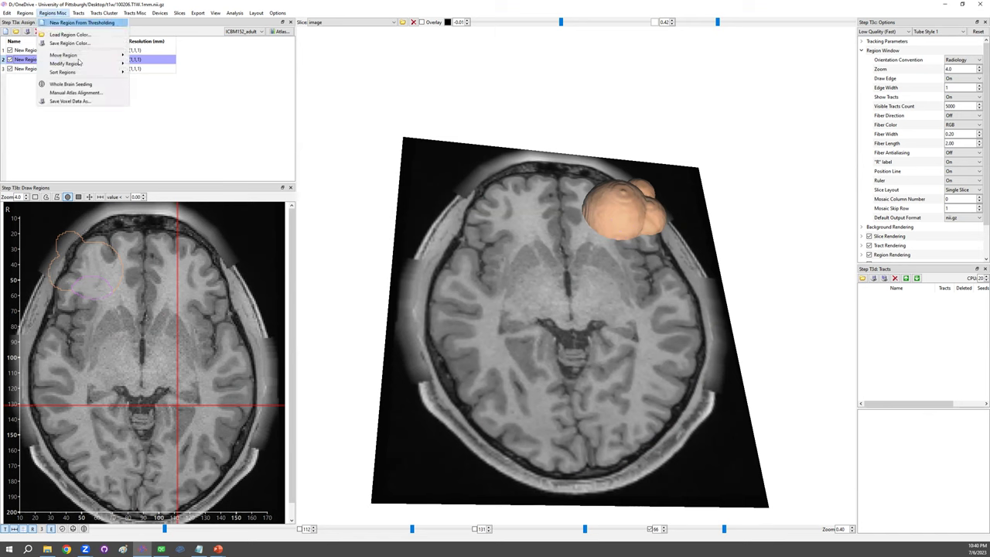
mouse_move(82, 65)
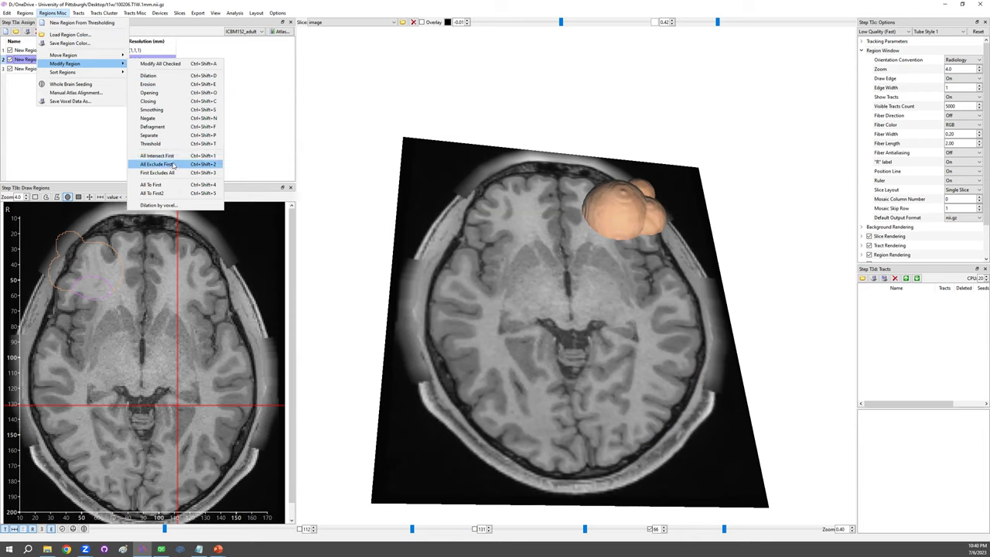
left_click(59, 115)
left_click(37, 31)
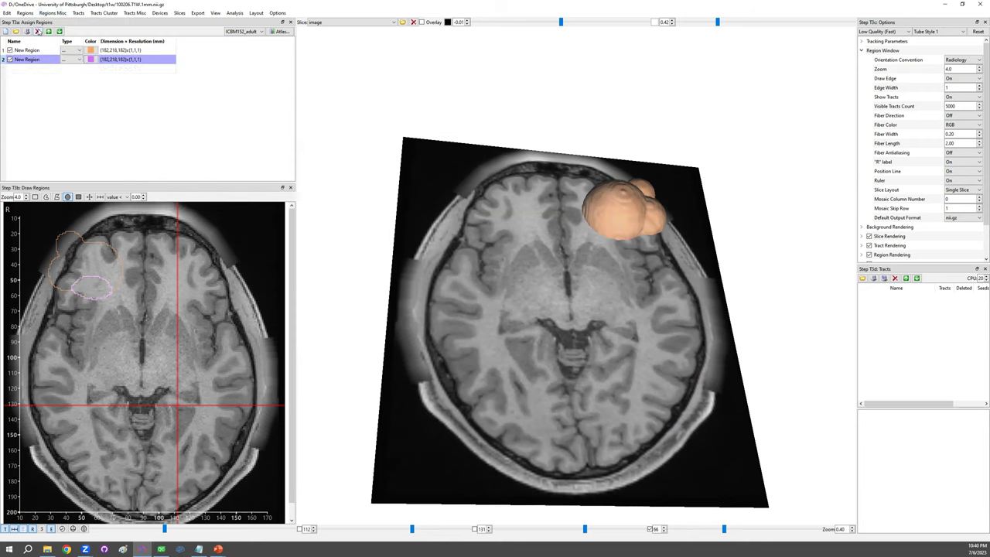
key("Delete")
left_click(5, 31)
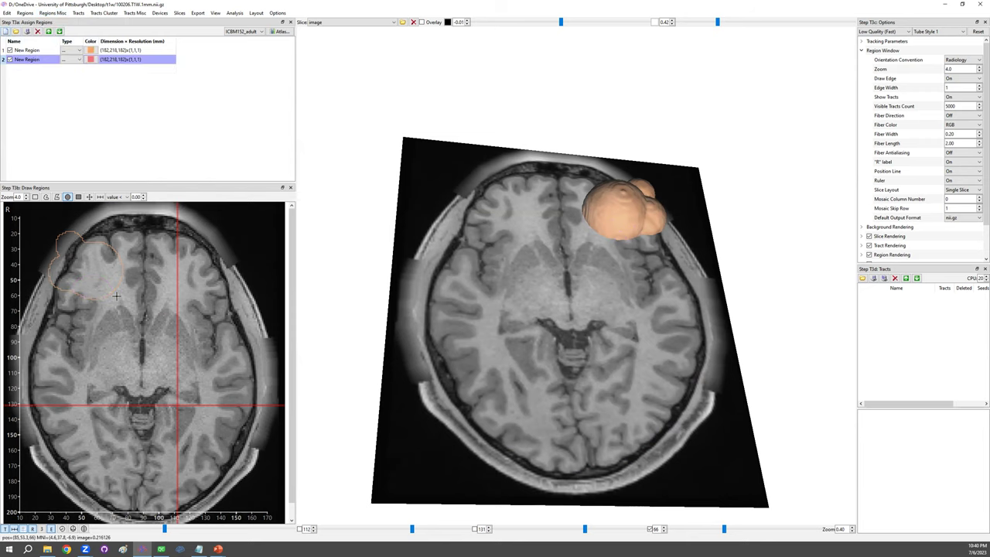
left_click(115, 297)
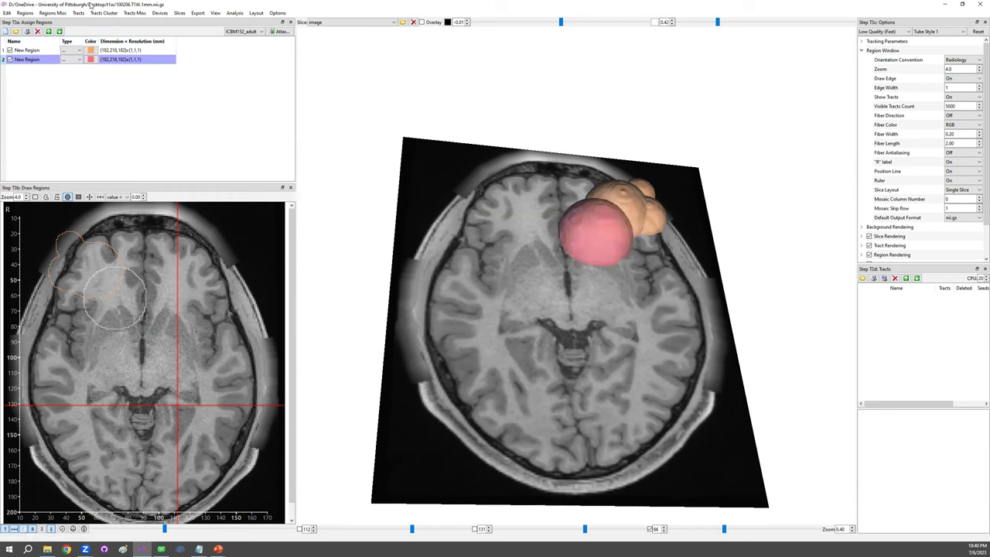
Step: Apply All Exclude First to cut the first region's overlap out of the second spherical region
left_click(52, 14)
mouse_move(120, 67)
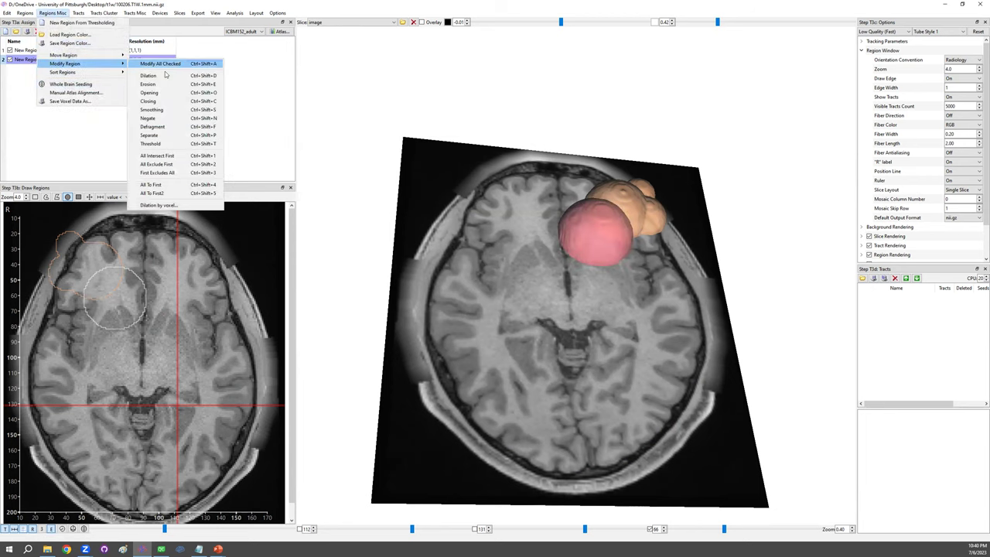
left_click(172, 163)
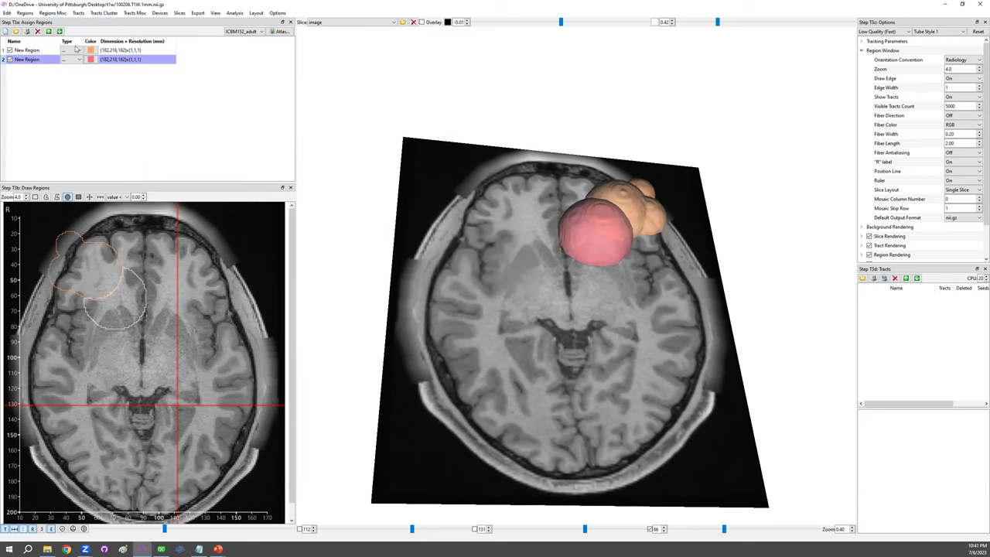
left_click(53, 13)
mouse_move(84, 68)
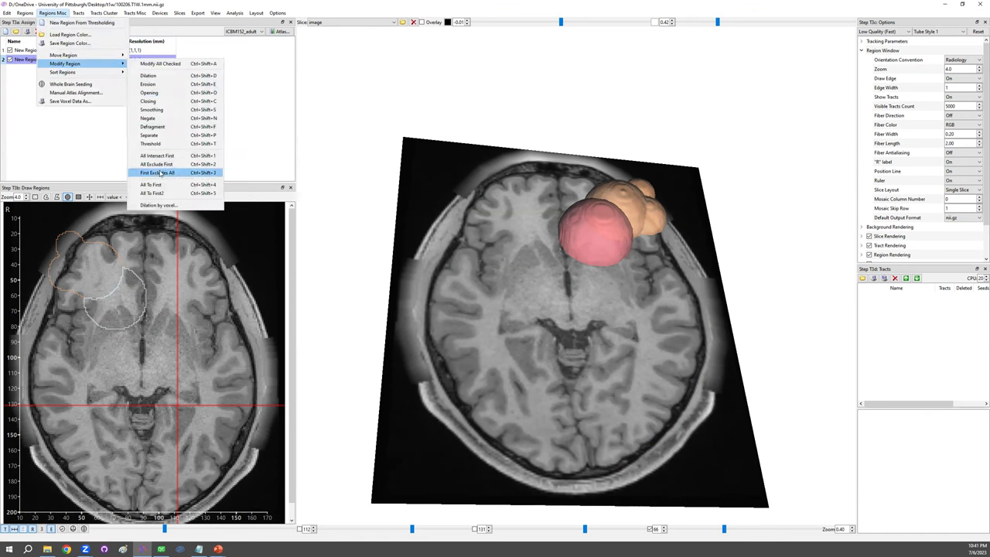
left_click(31, 137)
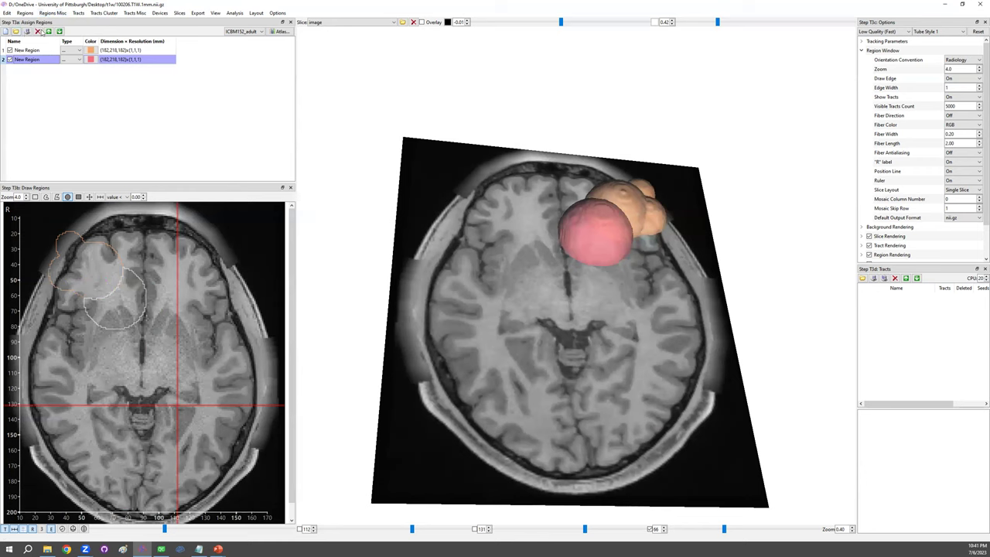
Step: Replace the second region with two new small spherical regions overlapping each other and the posterior edge of the first region
left_click(38, 32)
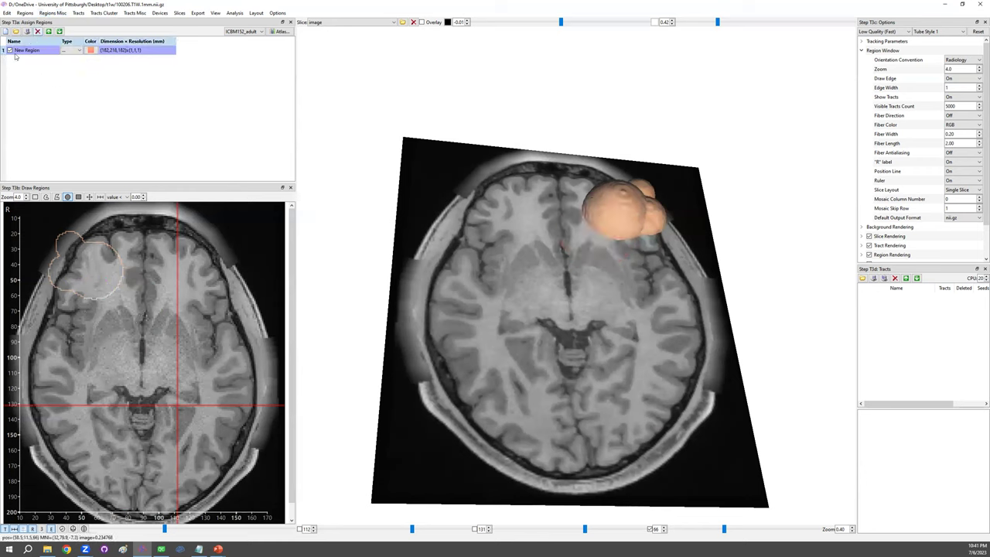
left_click(7, 32)
left_click(7, 33)
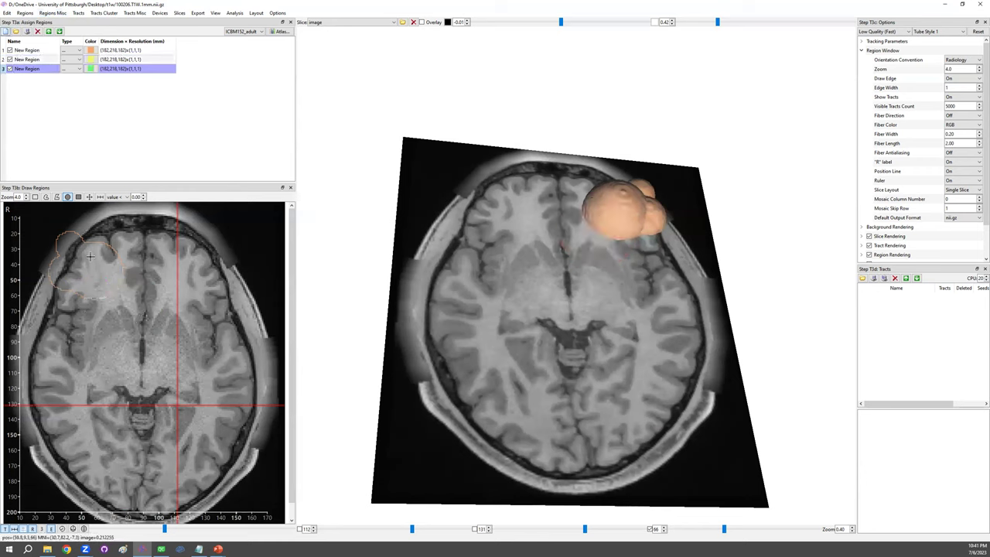
left_click(68, 300)
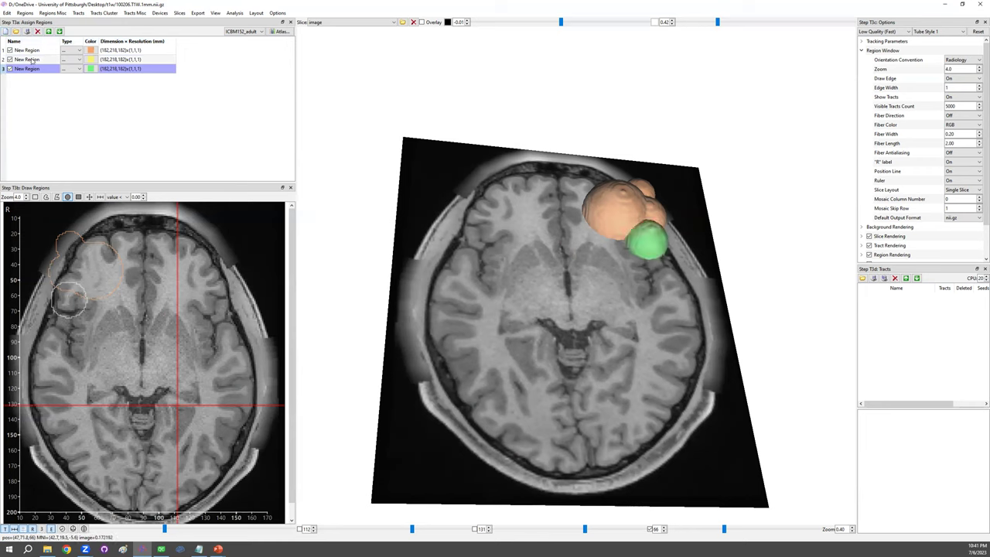
left_click(34, 61)
left_click(88, 294)
Step: Apply First Excludes All to carve both small spheres out of the first region, and delete the two small regions
left_click(52, 13)
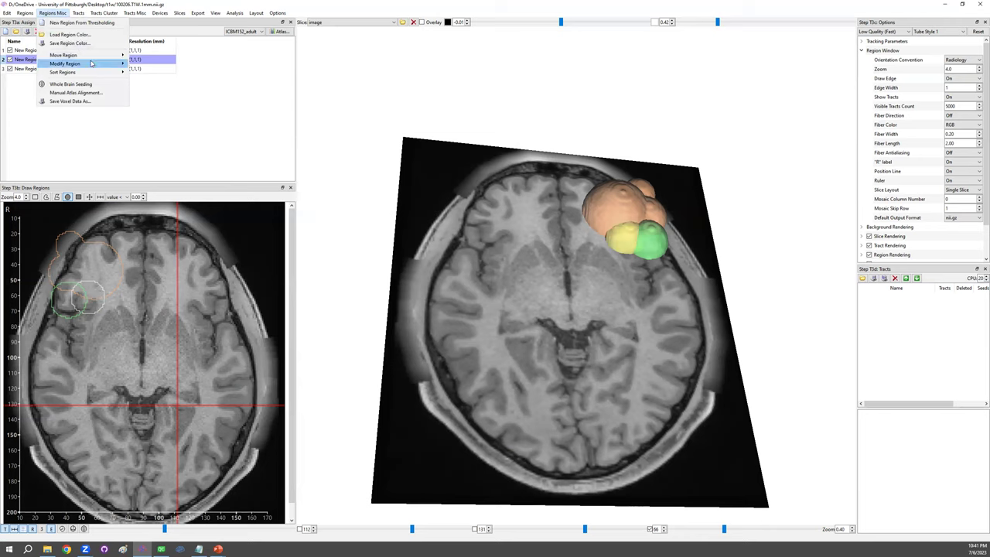
mouse_move(91, 64)
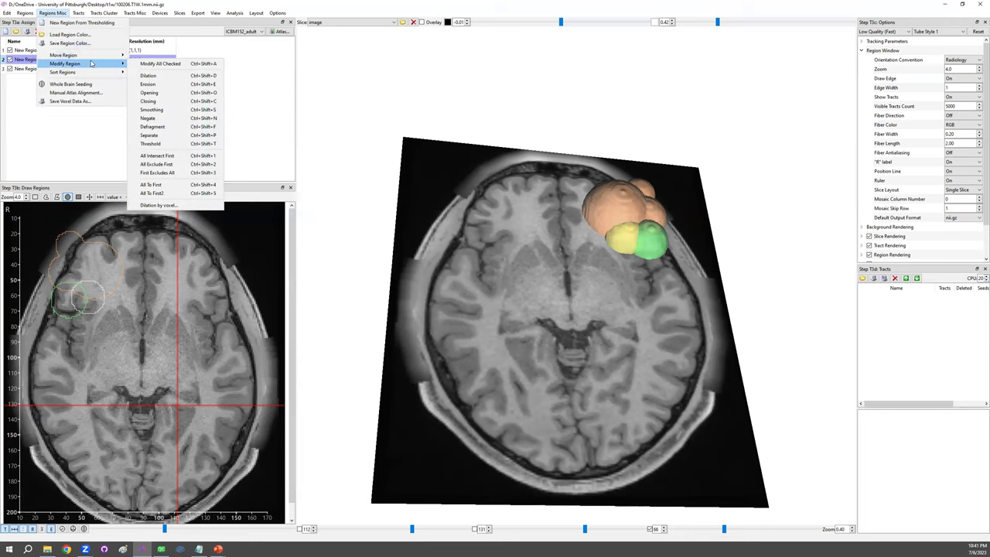
left_click(185, 175)
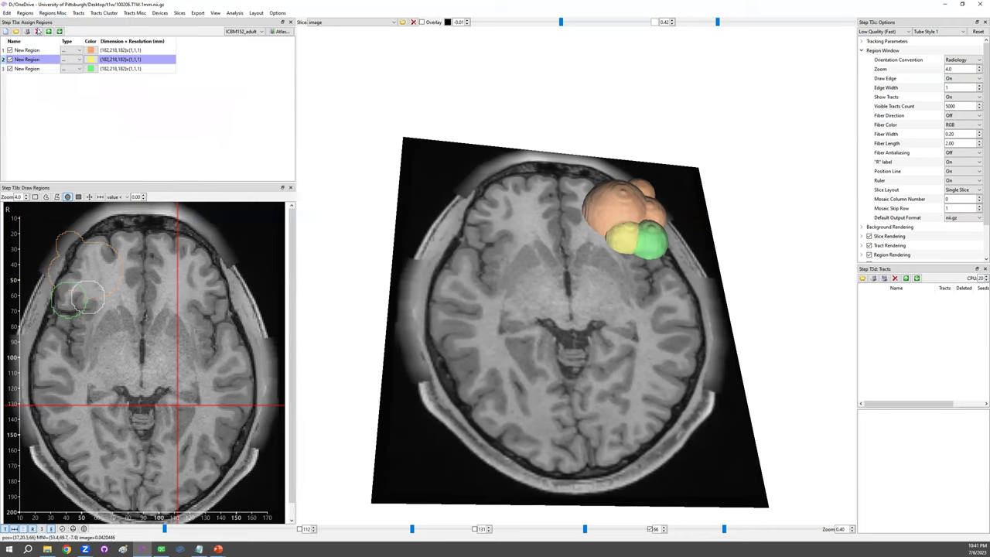
left_click(37, 32)
left_click(37, 32)
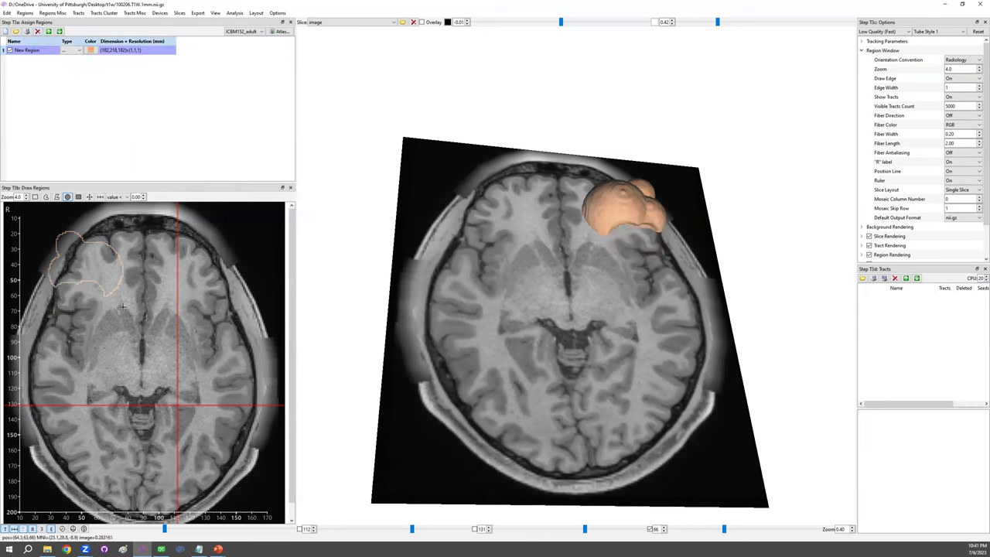
left_click(53, 13)
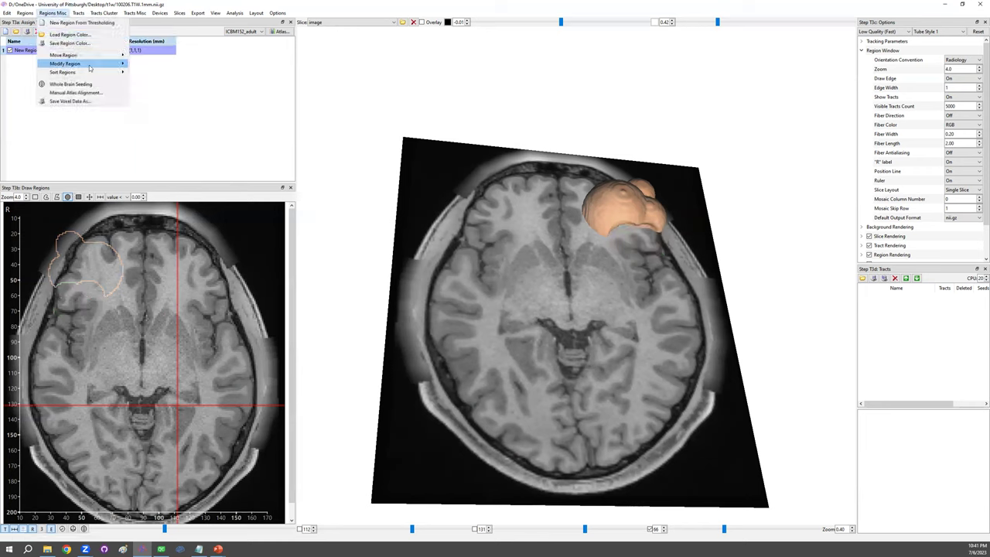
mouse_move(90, 66)
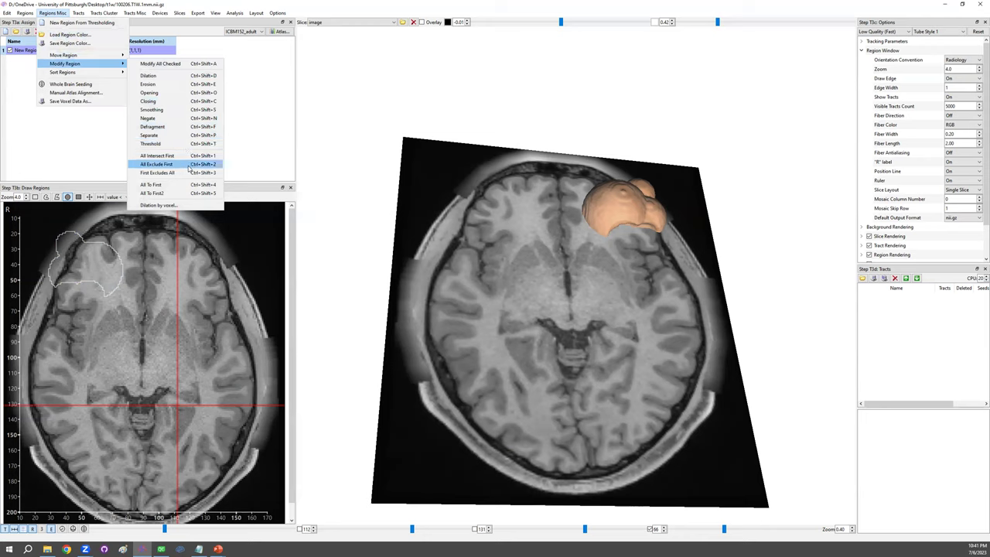
left_click(97, 145)
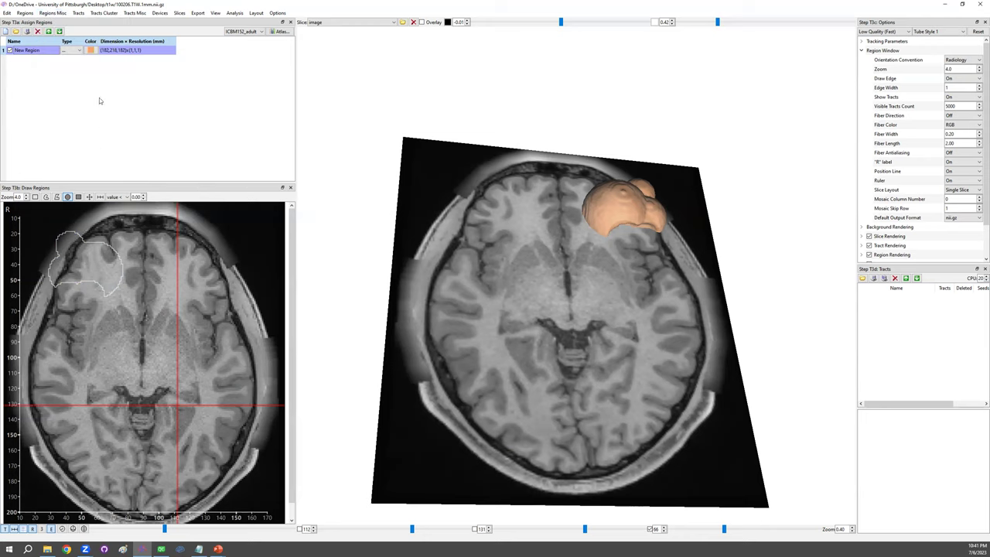
left_click(25, 13)
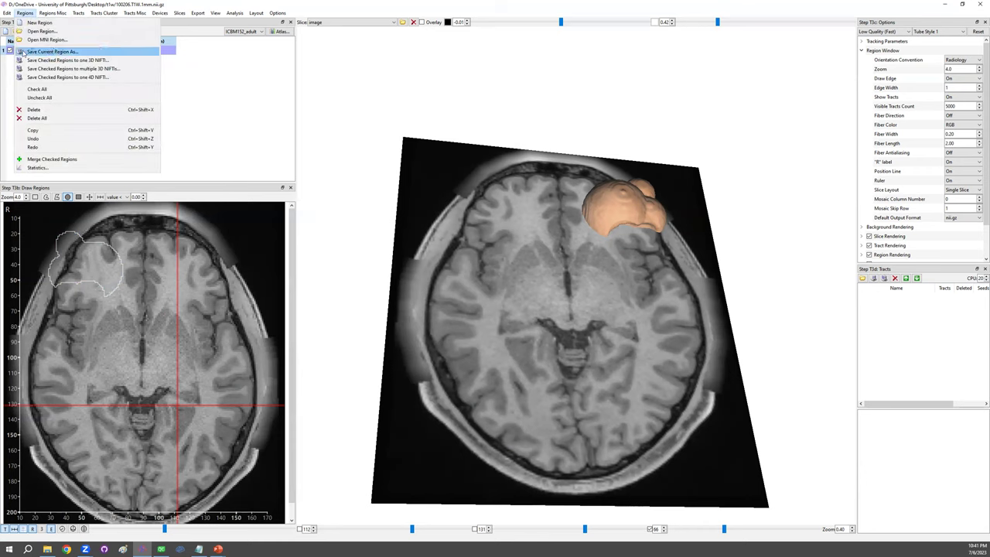
left_click(193, 63)
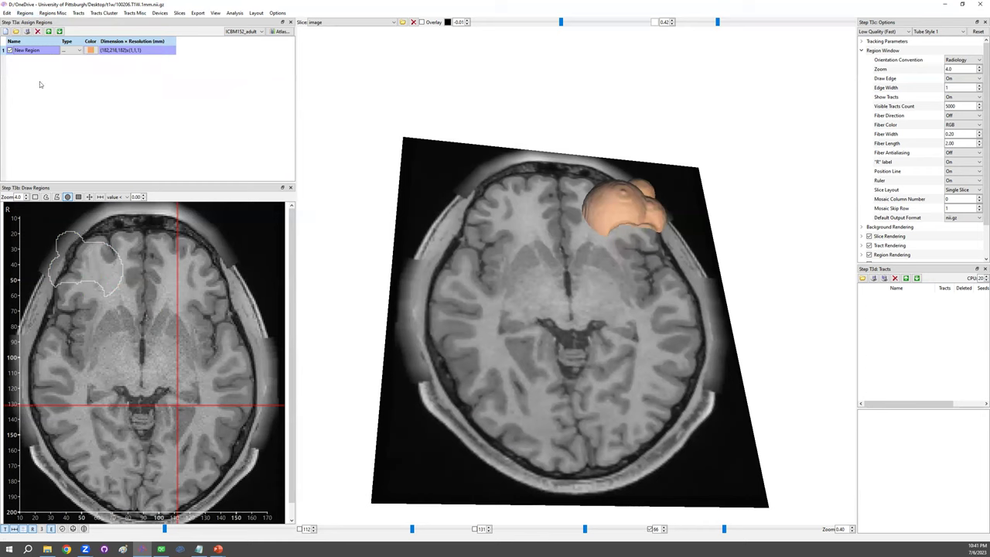
left_click(26, 13)
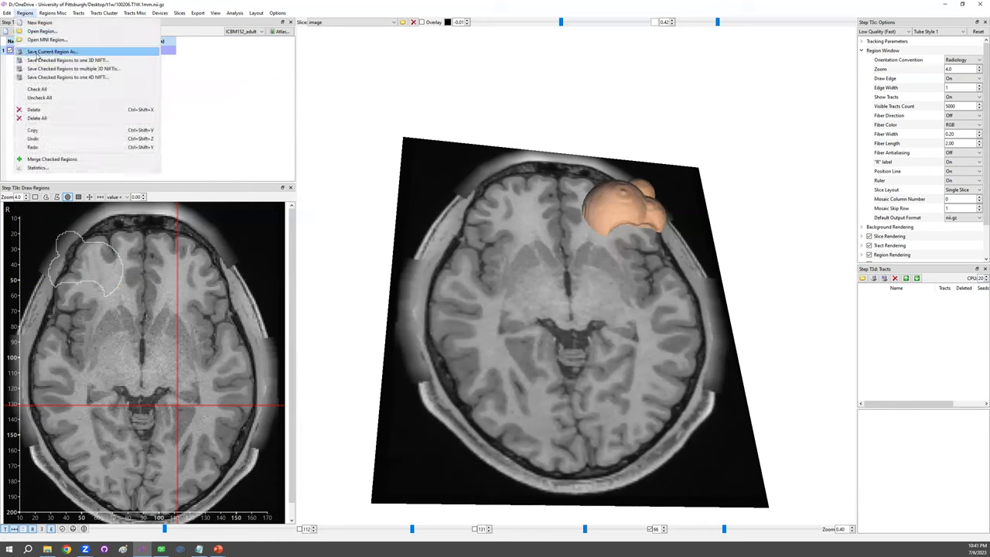